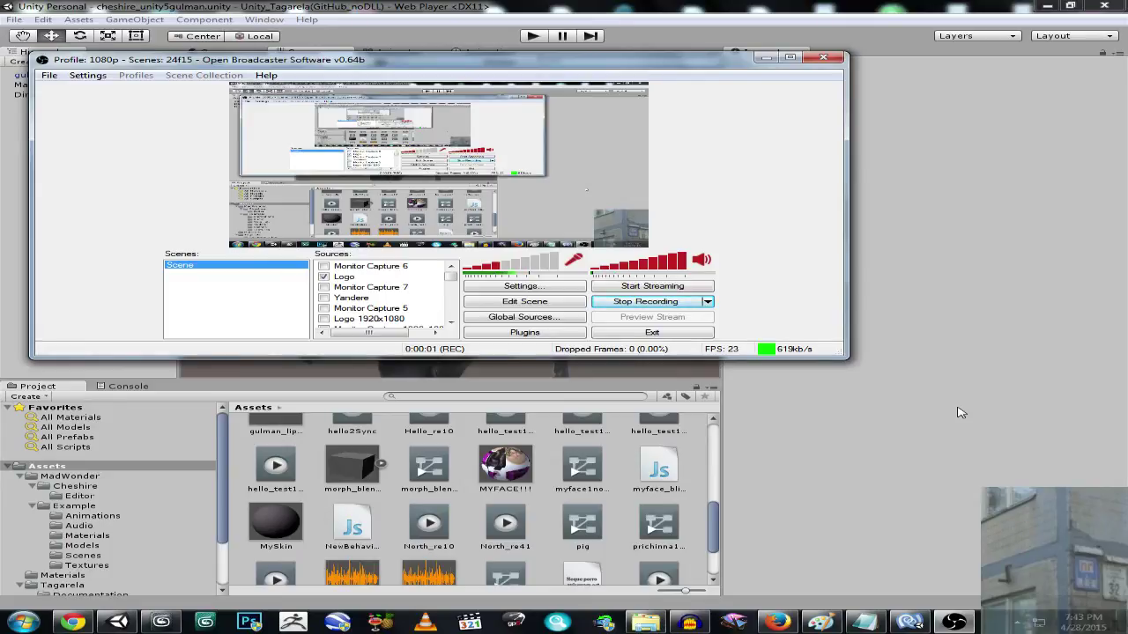
Step: Bring Unity forward, then switch to MonoDevelop showing the TagarelaAudioSpectrum.cs script
{"action": "left_click", "coordinate": [960, 412]}
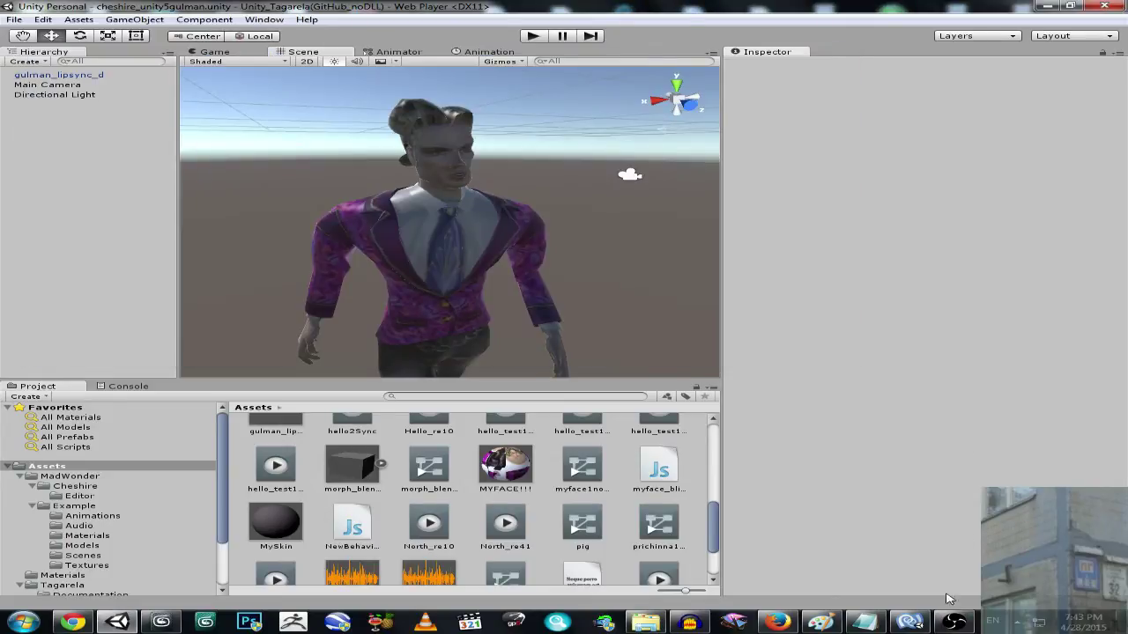
{"action": "left_click", "coordinate": [917, 623]}
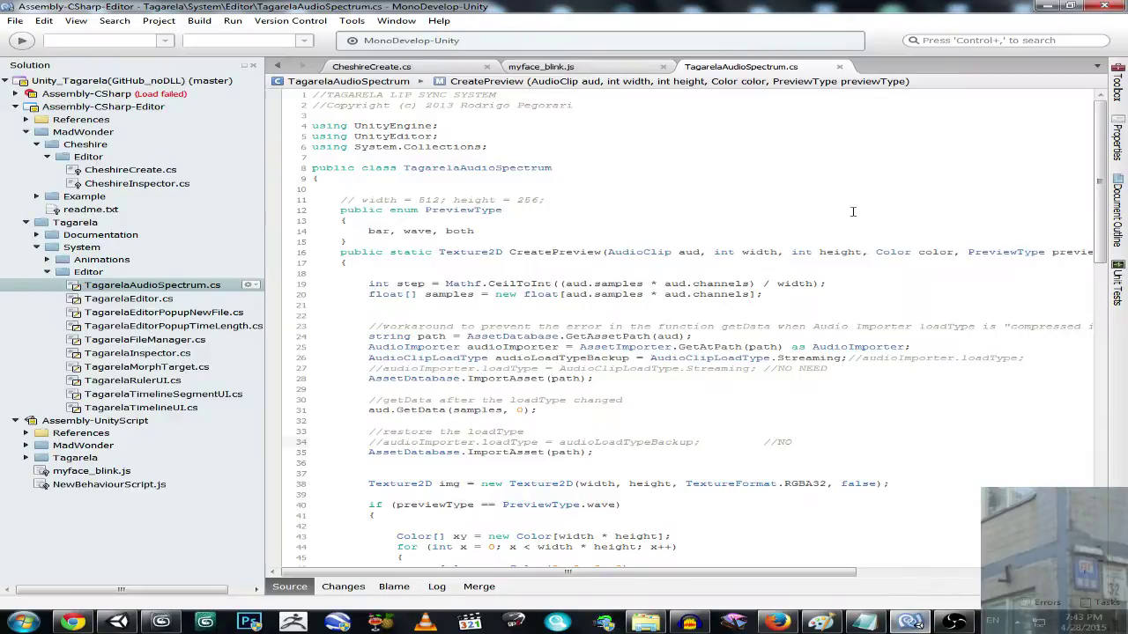
Step: Show the CheshireCreate.cs editor script in MonoDevelop
{"action": "left_click", "coordinate": [372, 69]}
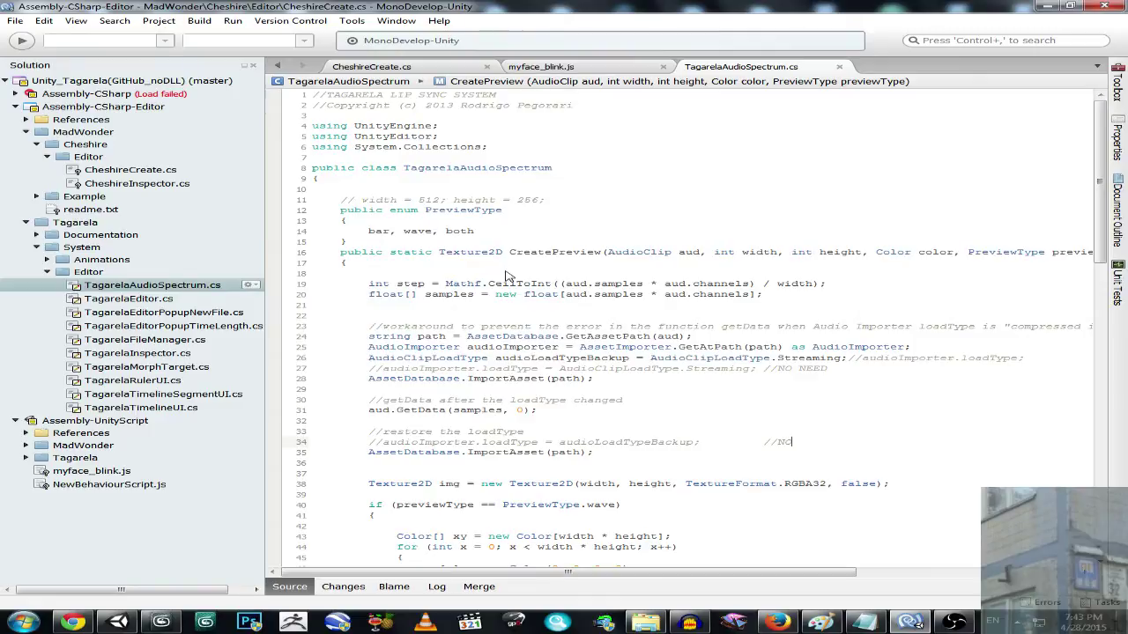
Step: Back in Unity, maximize the Game view to fill the editor
{"action": "left_click", "coordinate": [117, 622]}
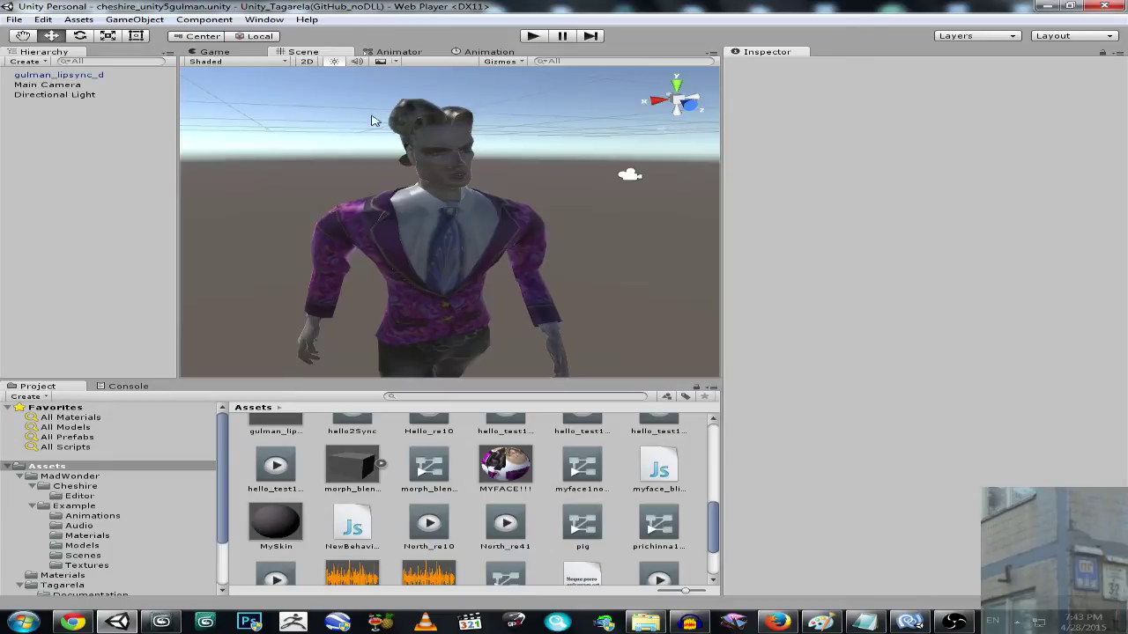
{"action": "left_click", "coordinate": [253, 52]}
{"action": "right_click", "coordinate": [251, 53]}
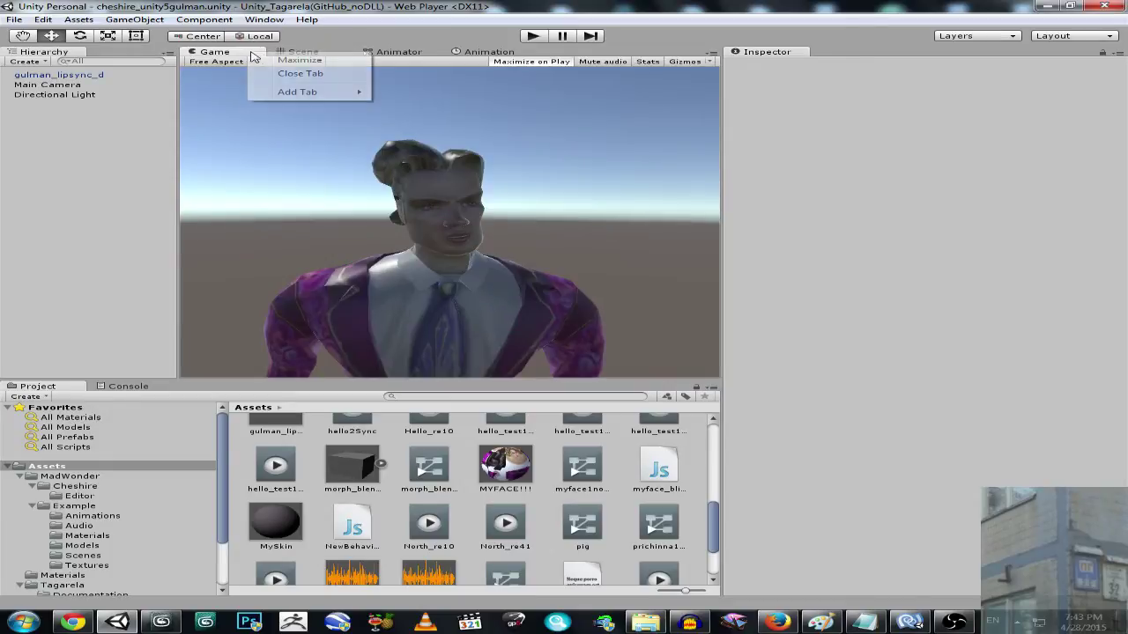
{"action": "left_click", "coordinate": [264, 60]}
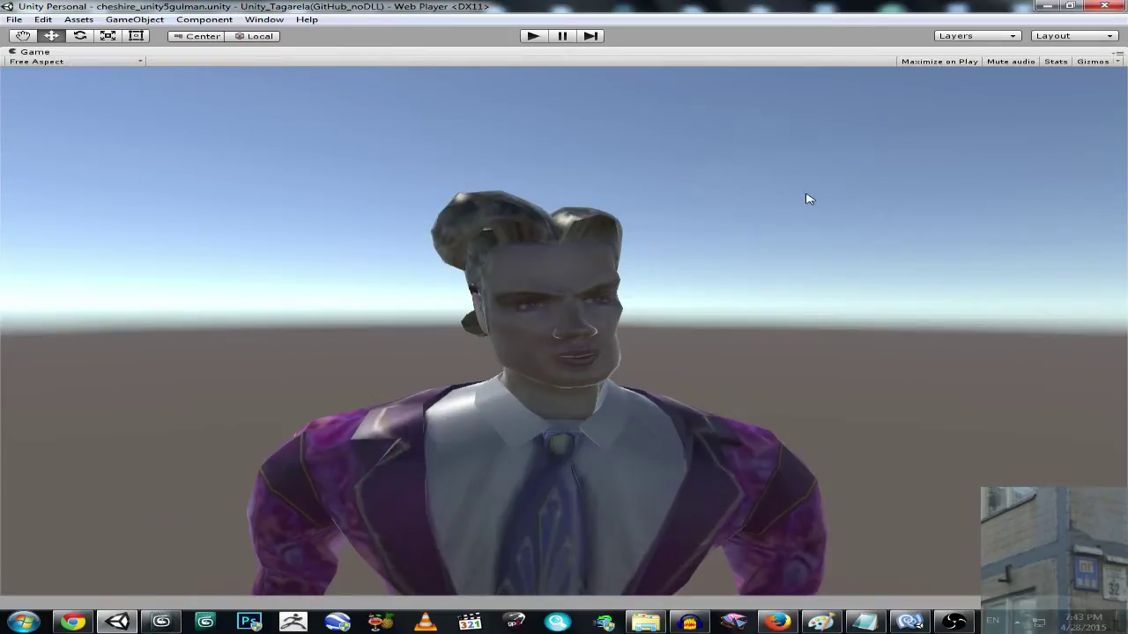
Step: Play and stop the scene to watch the lip-sync, then un-maximize the Game view
{"action": "left_click", "coordinate": [533, 36]}
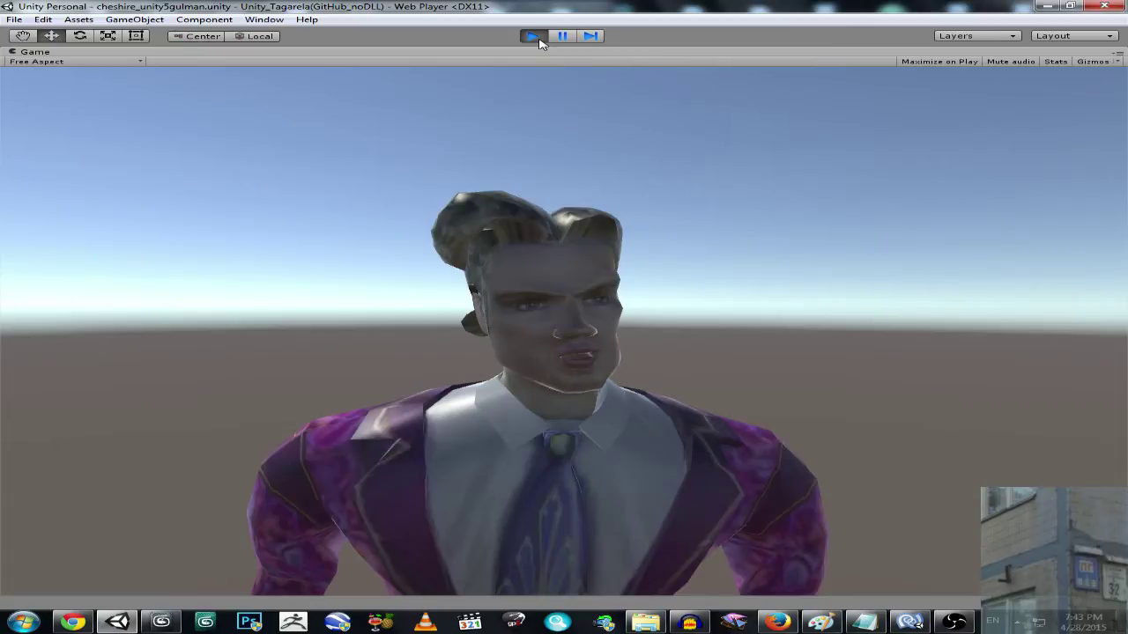
{"action": "left_click", "coordinate": [533, 37]}
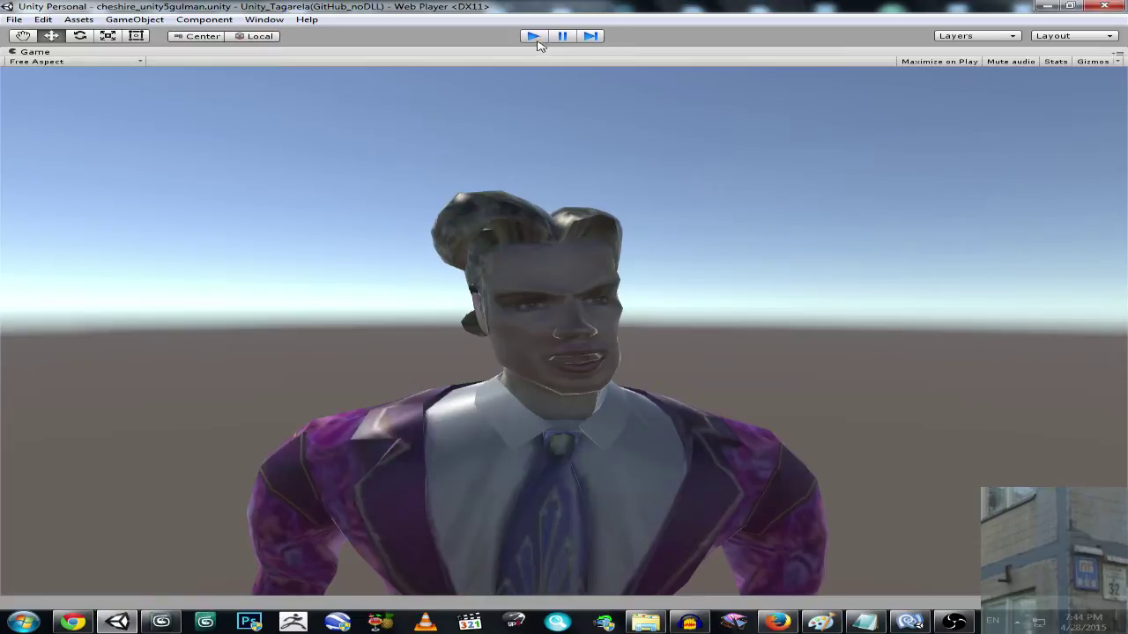
{"action": "right_click", "coordinate": [539, 51]}
{"action": "left_click", "coordinate": [551, 62]}
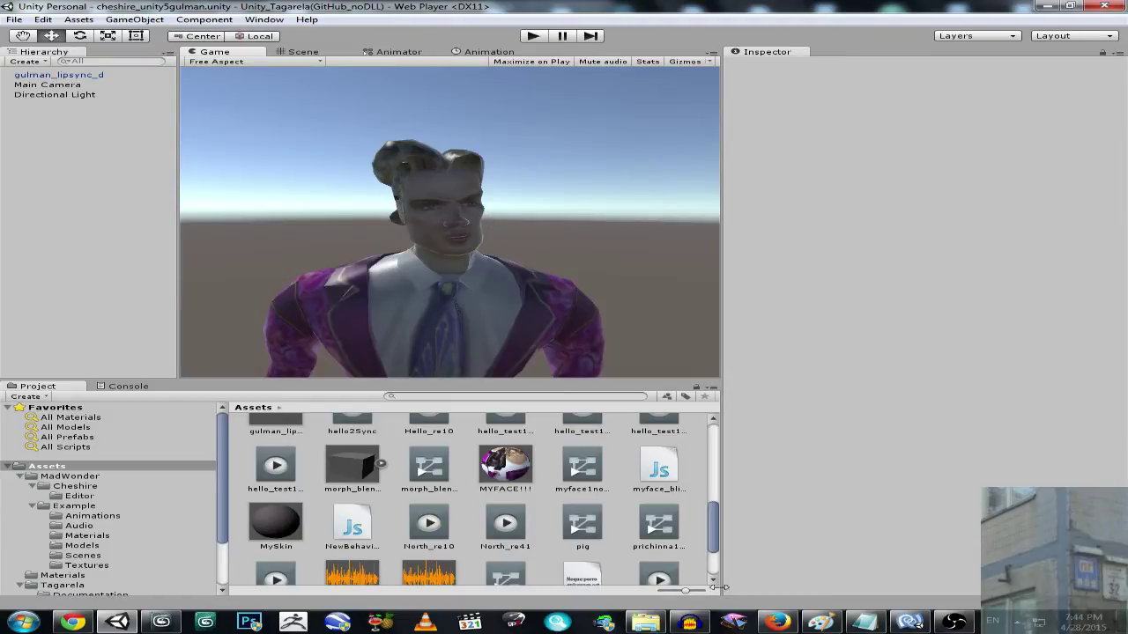
Step: Record roughly 16.7 seconds of speech into a new Audacity project
{"action": "left_click", "coordinate": [690, 622]}
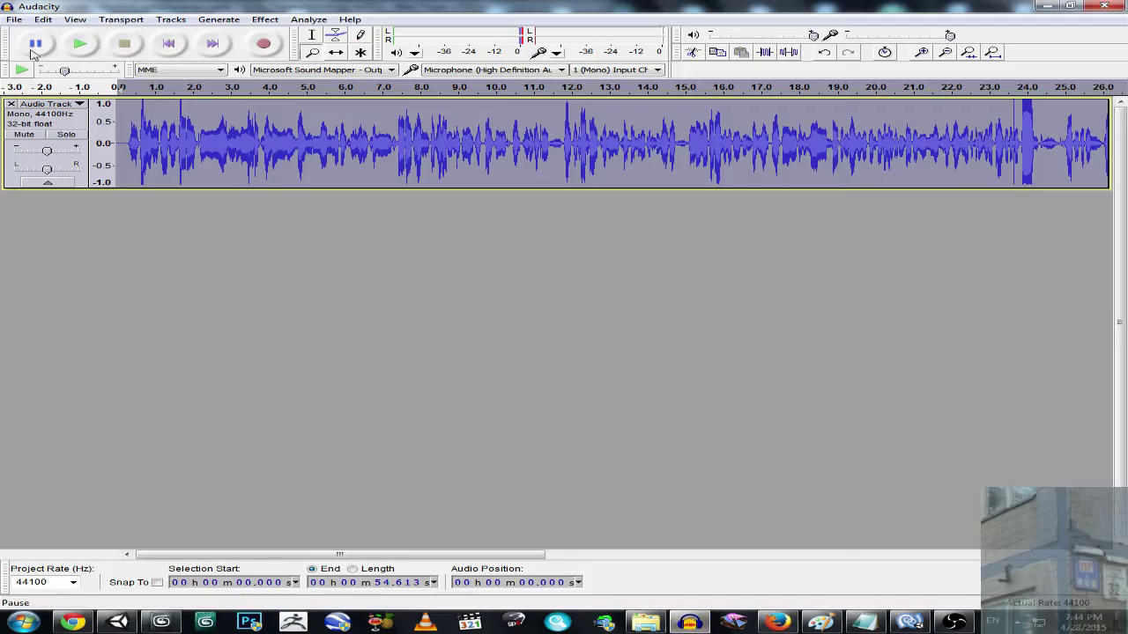
{"action": "left_click", "coordinate": [14, 20]}
{"action": "left_click", "coordinate": [31, 35]}
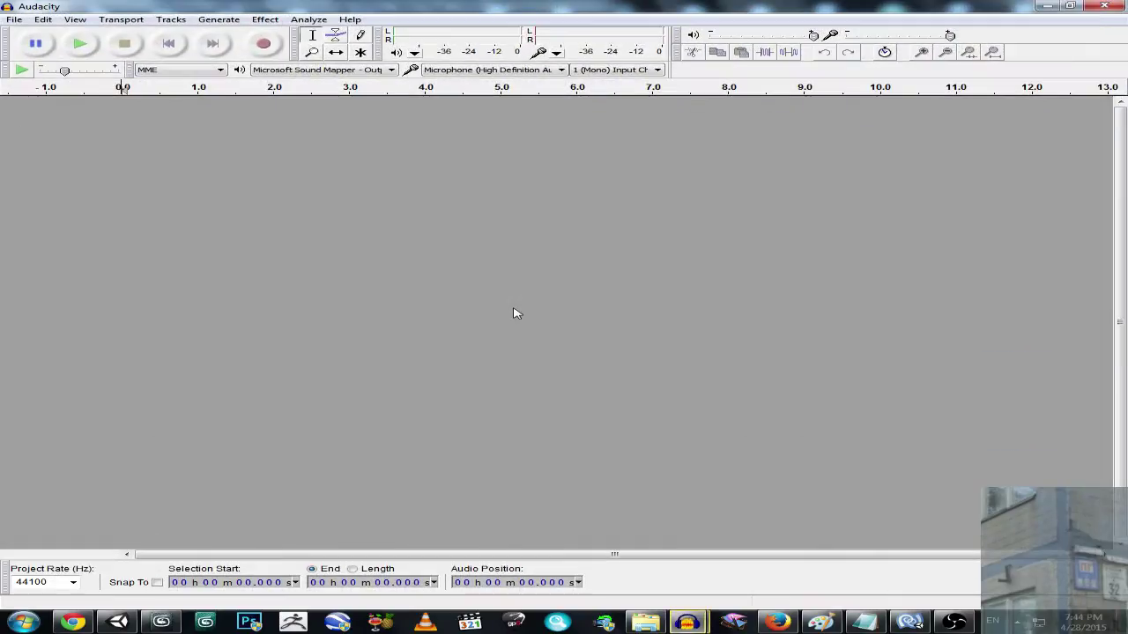
{"action": "left_click", "coordinate": [265, 44]}
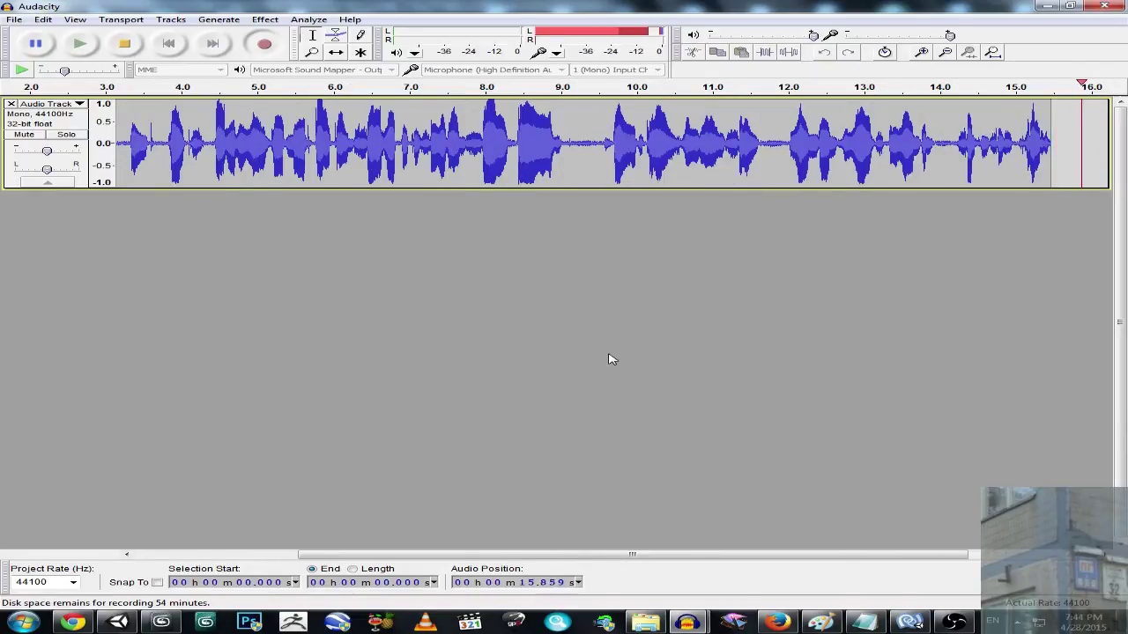
{"action": "key", "text": "space"}
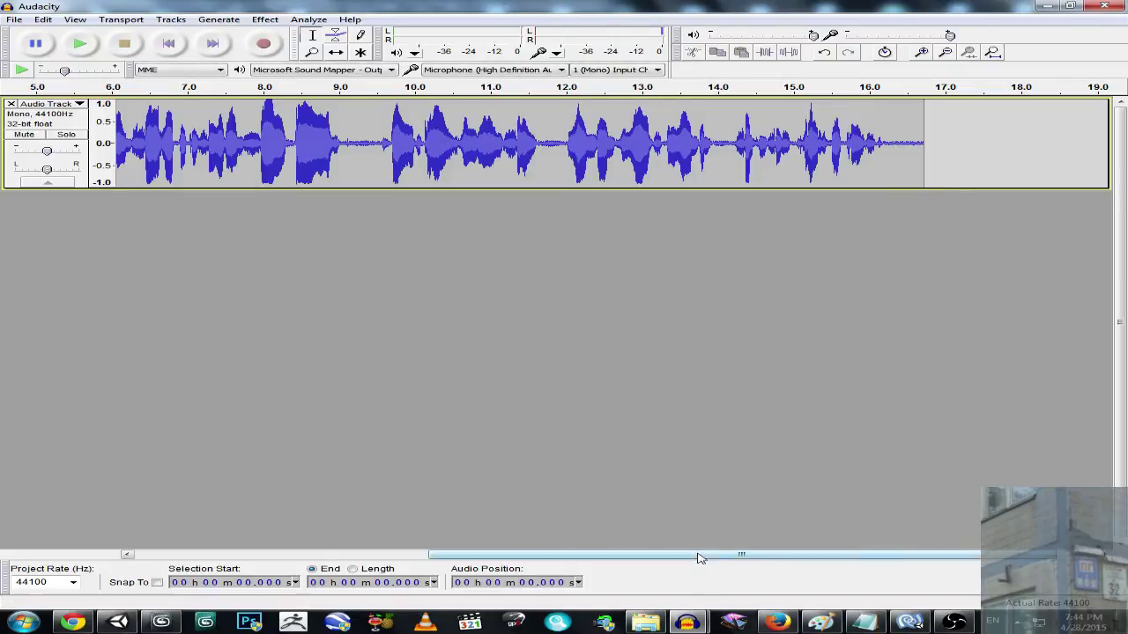
Step: Capture a Noise Removal noise profile from the silent first 0.5 seconds
{"action": "left_click_drag", "start_coordinate": [699, 555], "coordinate": [405, 556]}
{"action": "left_click_drag", "start_coordinate": [154, 141], "coordinate": [118, 141]}
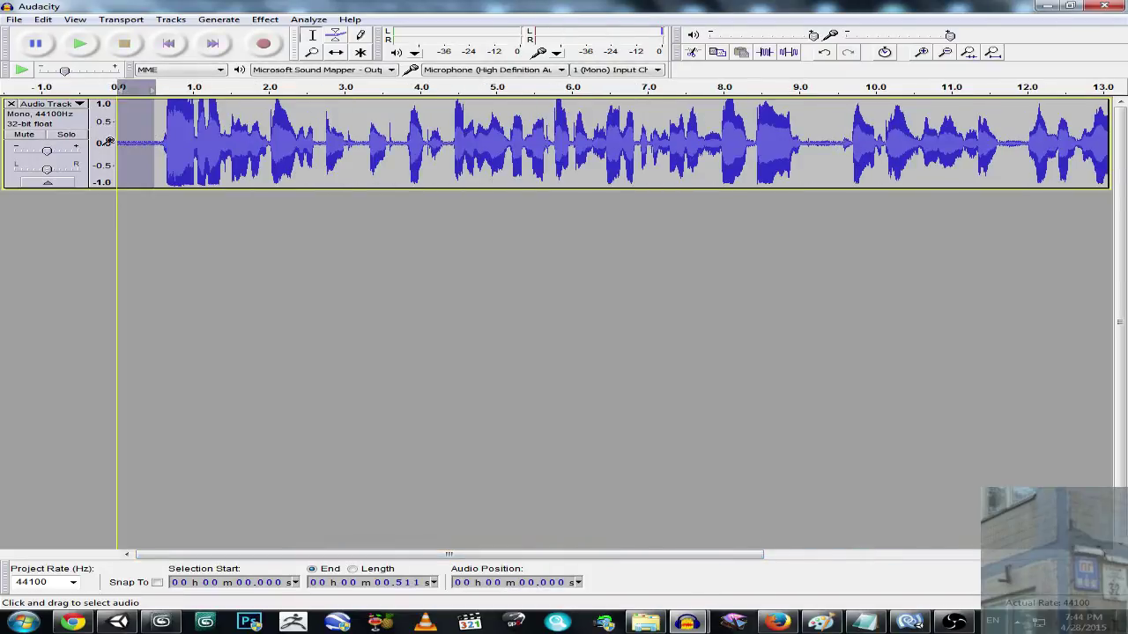
{"action": "left_click", "coordinate": [265, 19]}
{"action": "left_click", "coordinate": [319, 243]}
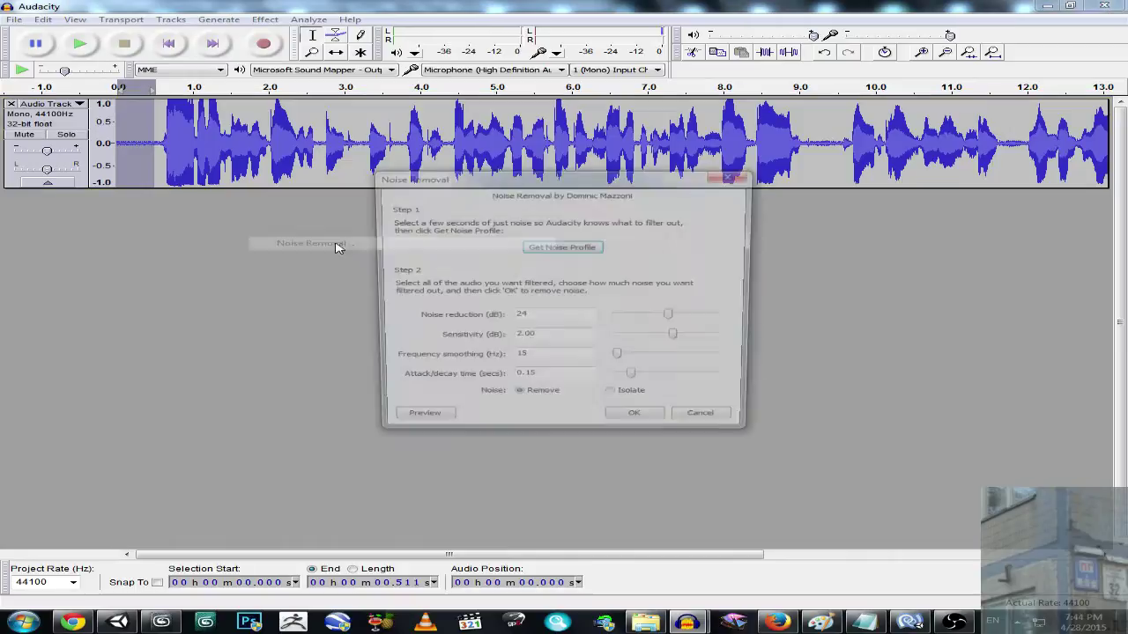
{"action": "left_click", "coordinate": [540, 253]}
Step: Apply noise removal to the entire recording
{"action": "key", "text": "ctrl+a"}
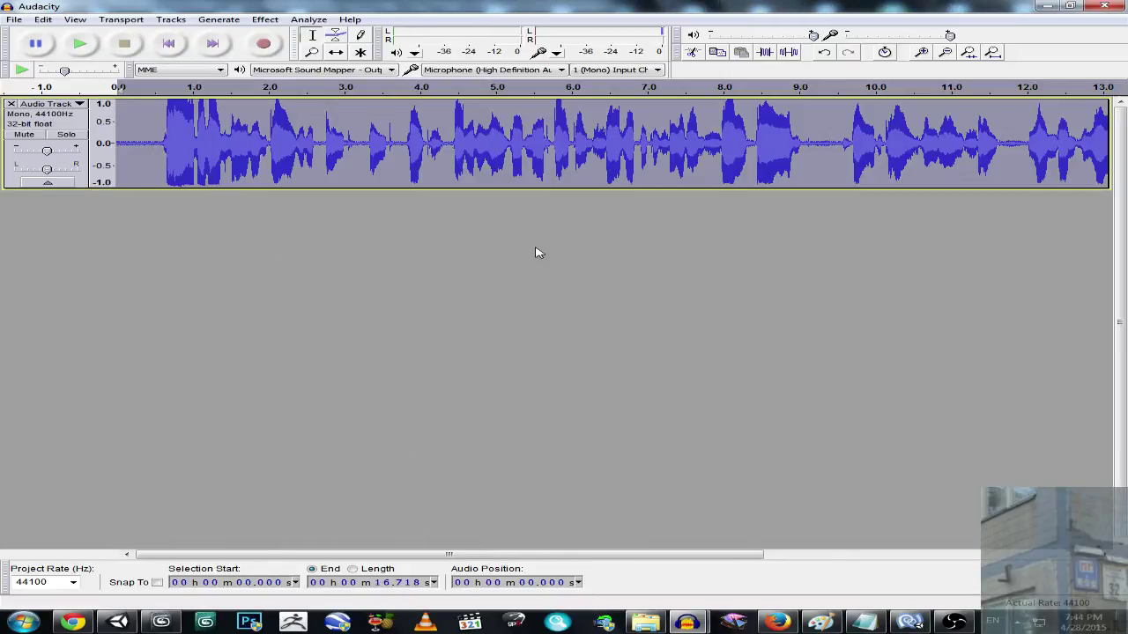
{"action": "left_click", "coordinate": [265, 19]}
{"action": "left_click", "coordinate": [280, 34]}
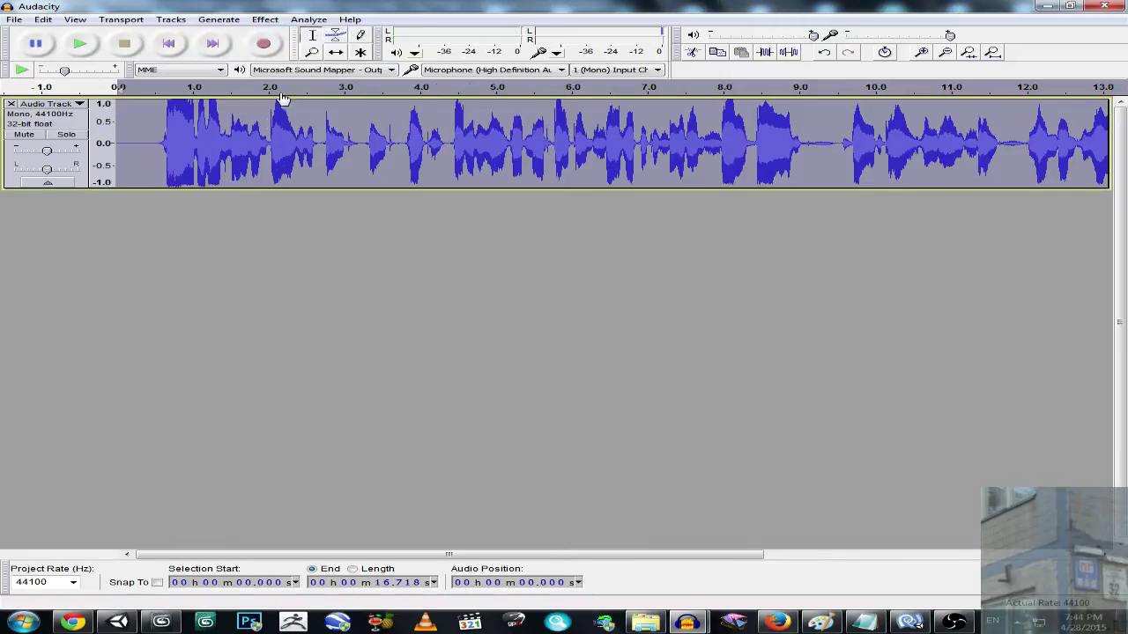
Step: Export the recording as 16-bit PCM WAV named SPEECH_OF_STUPID1 into Assets, accepting default metadata
{"action": "left_click", "coordinate": [14, 19]}
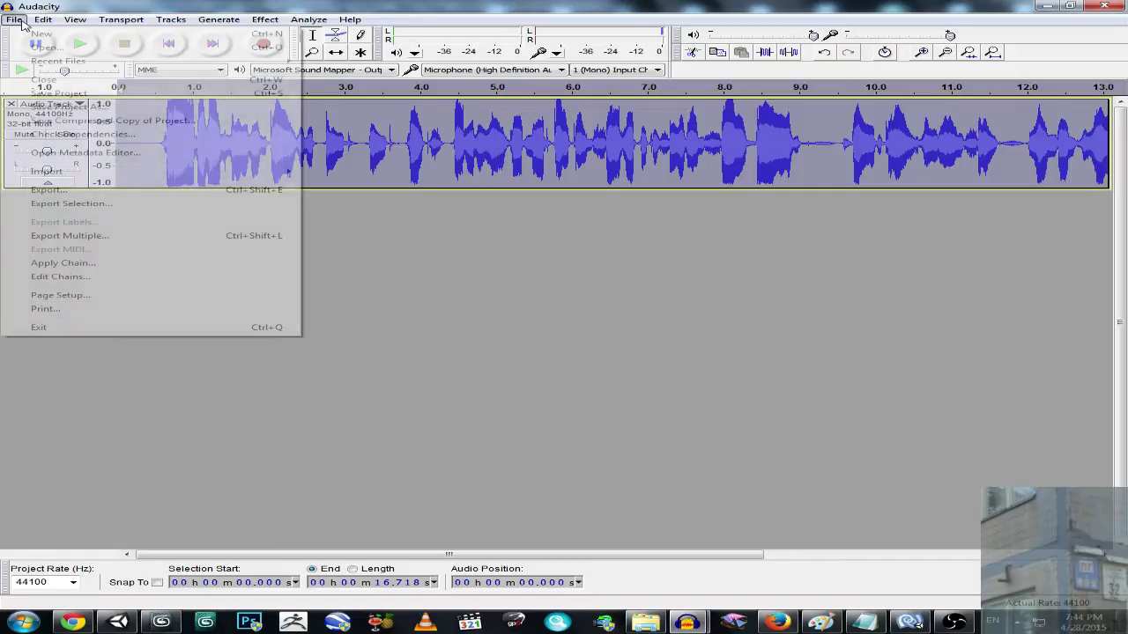
{"action": "left_click", "coordinate": [53, 187]}
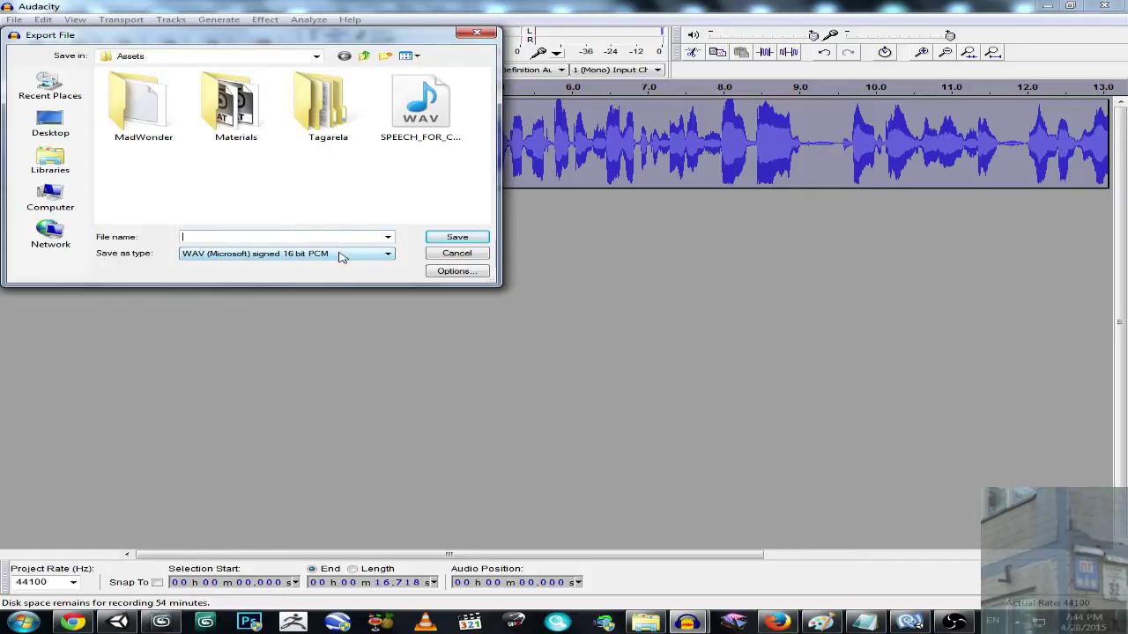
{"action": "type", "text": "SPEECH"}
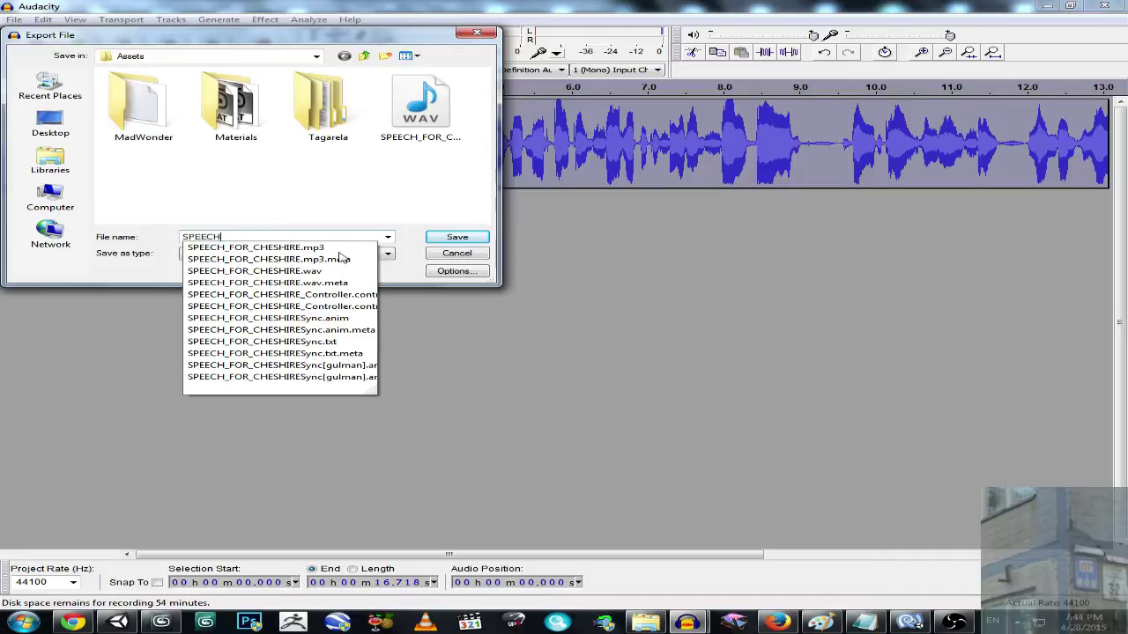
{"action": "type", "text": "_OF"}
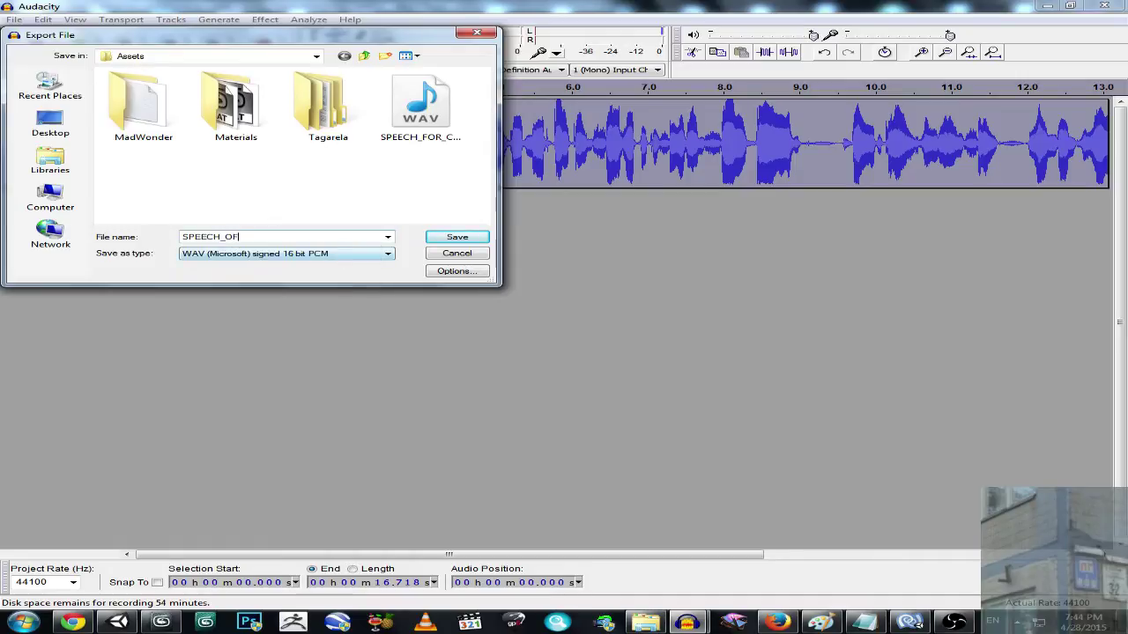
{"action": "type", "text": "_STUPID1"}
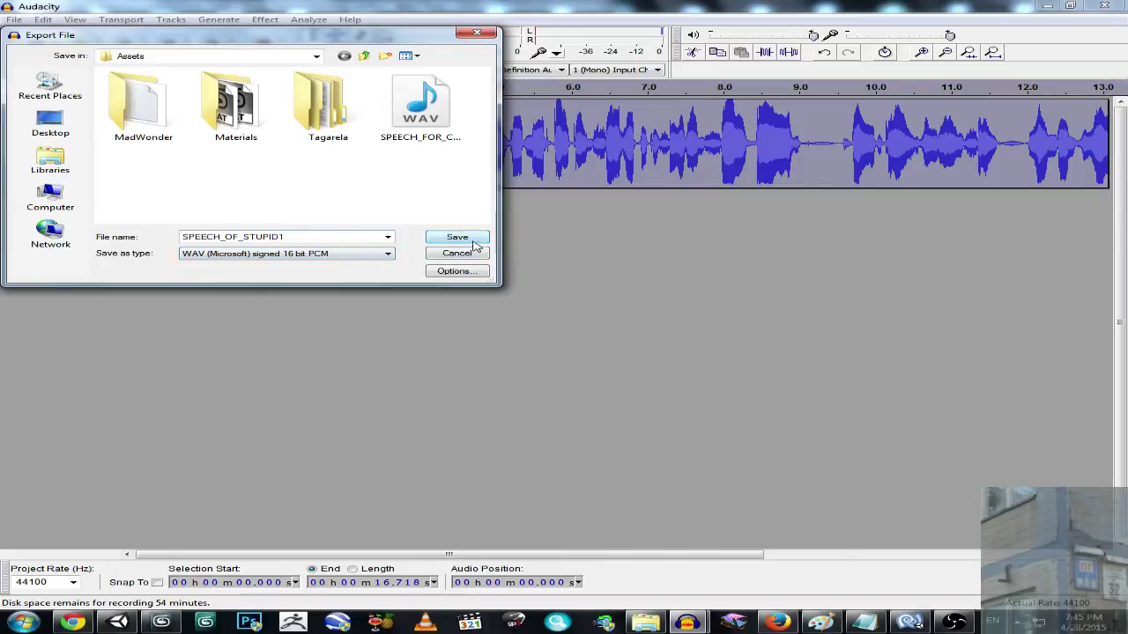
{"action": "left_click", "coordinate": [475, 241]}
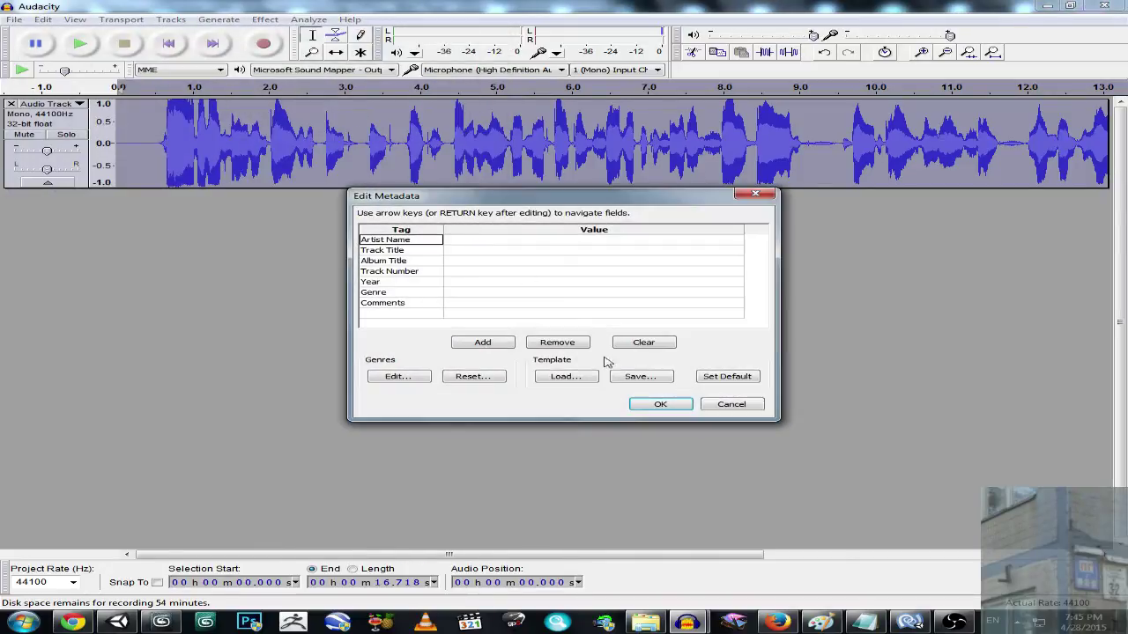
{"action": "left_click", "coordinate": [652, 406]}
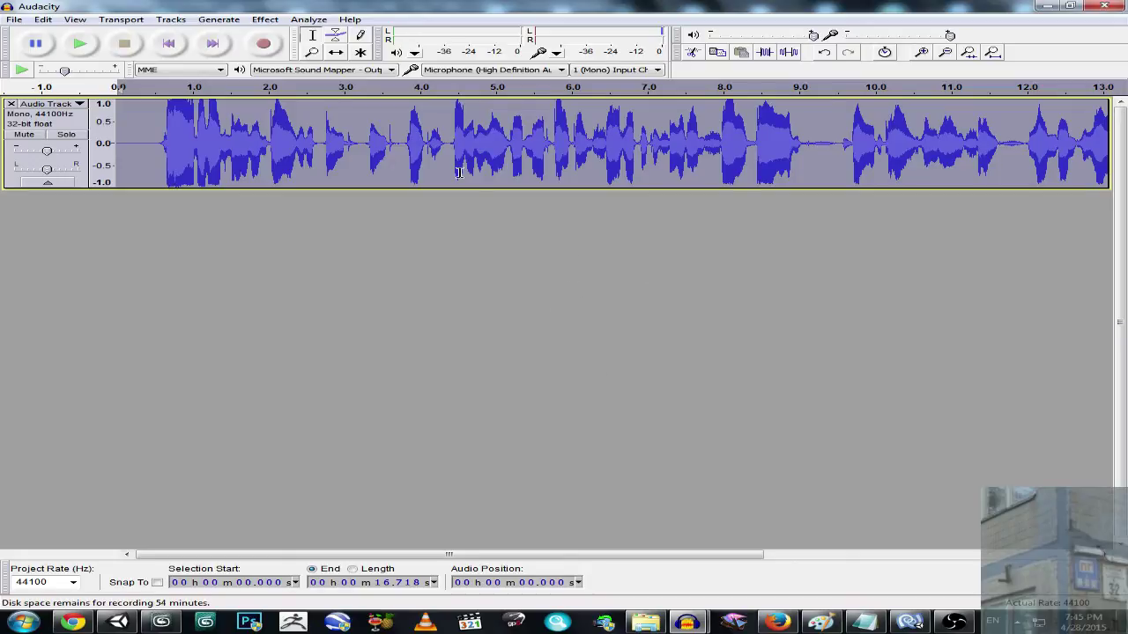
Step: Begin an MP3 export, declining to overwrite the existing SPEECH_FOR_CHESHIRE.mp3
{"action": "left_click", "coordinate": [14, 18]}
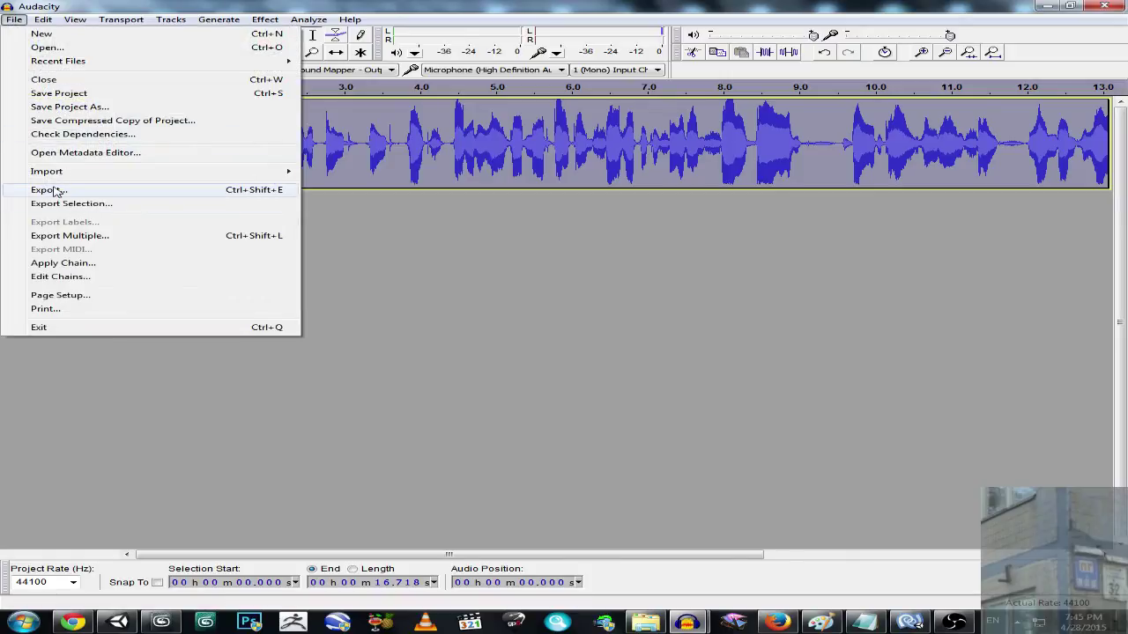
{"action": "left_click", "coordinate": [82, 190]}
{"action": "left_click", "coordinate": [256, 254]}
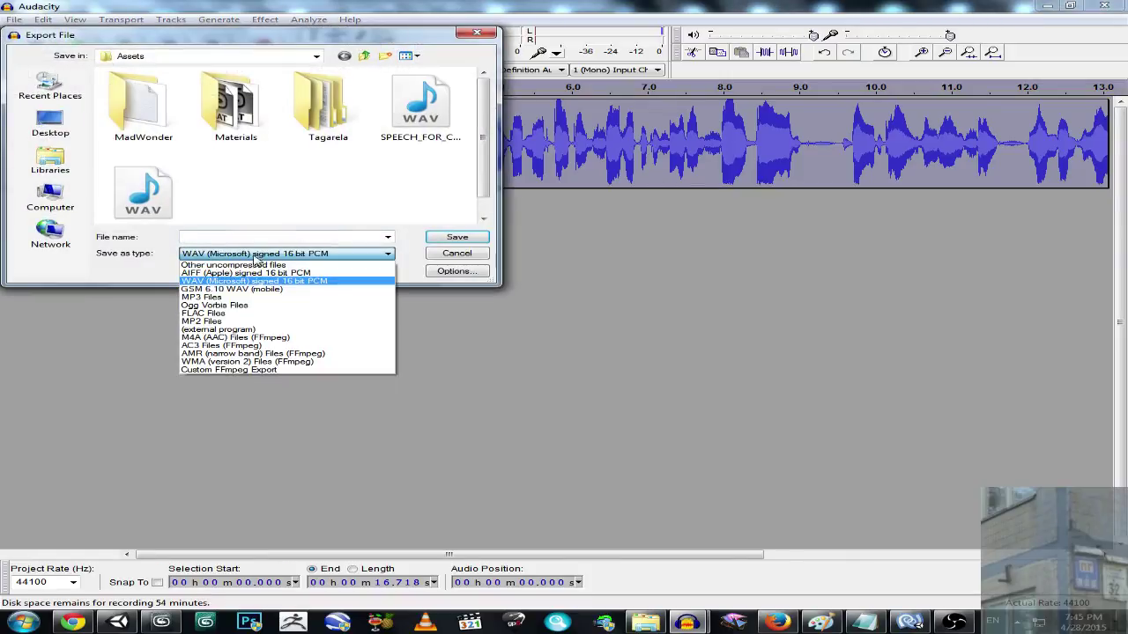
{"action": "left_click", "coordinate": [196, 298]}
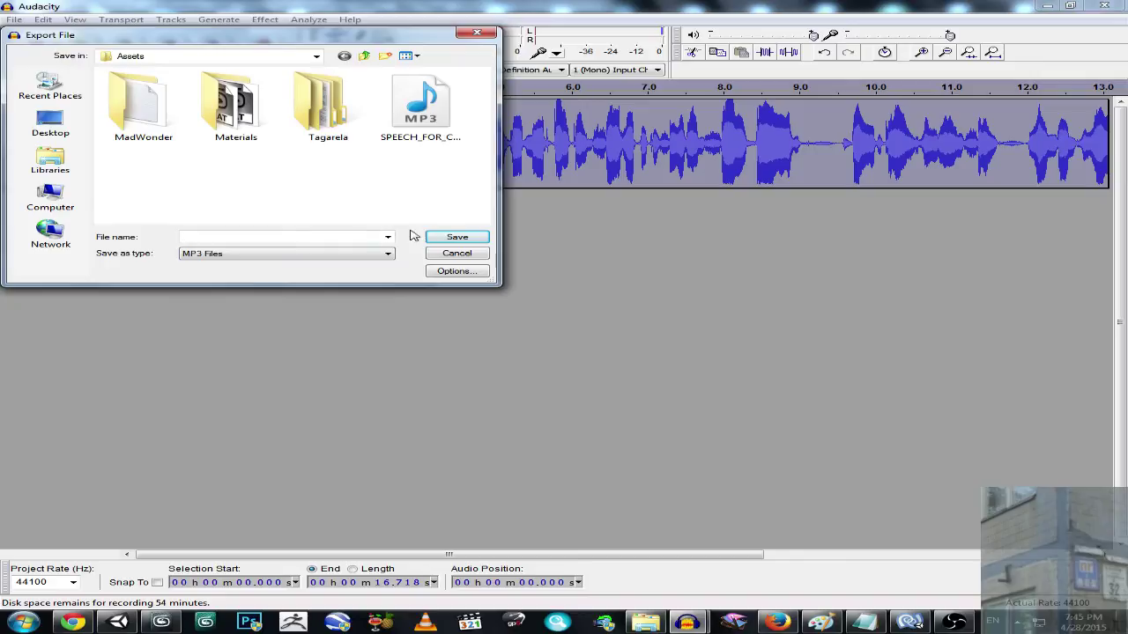
{"action": "left_click", "coordinate": [421, 105]}
{"action": "left_click", "coordinate": [351, 237]}
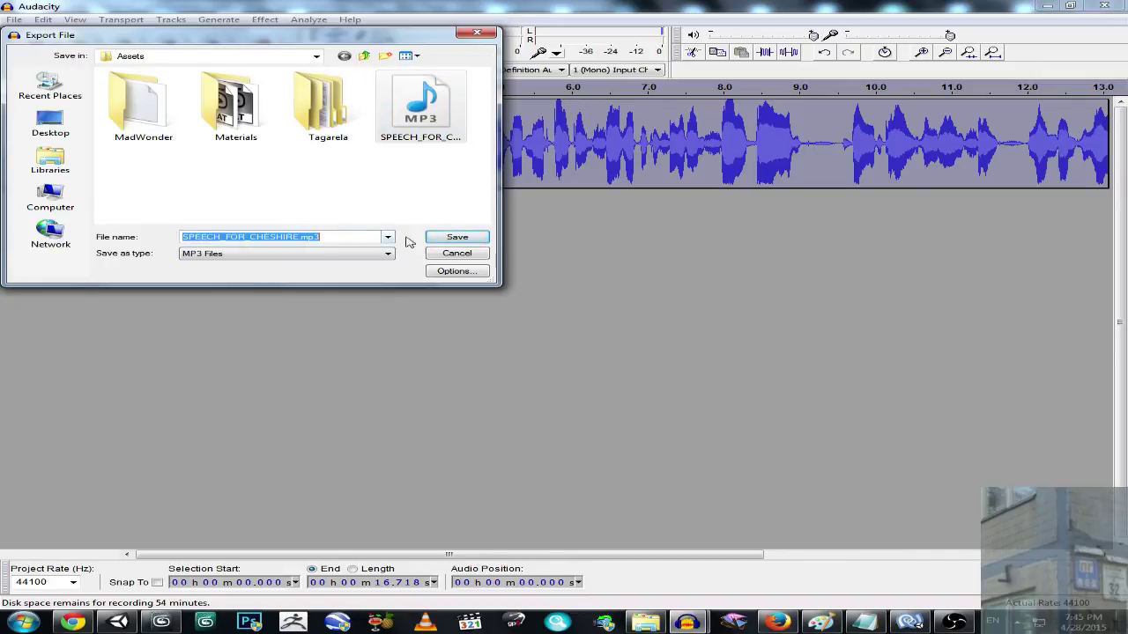
{"action": "left_click", "coordinate": [443, 237]}
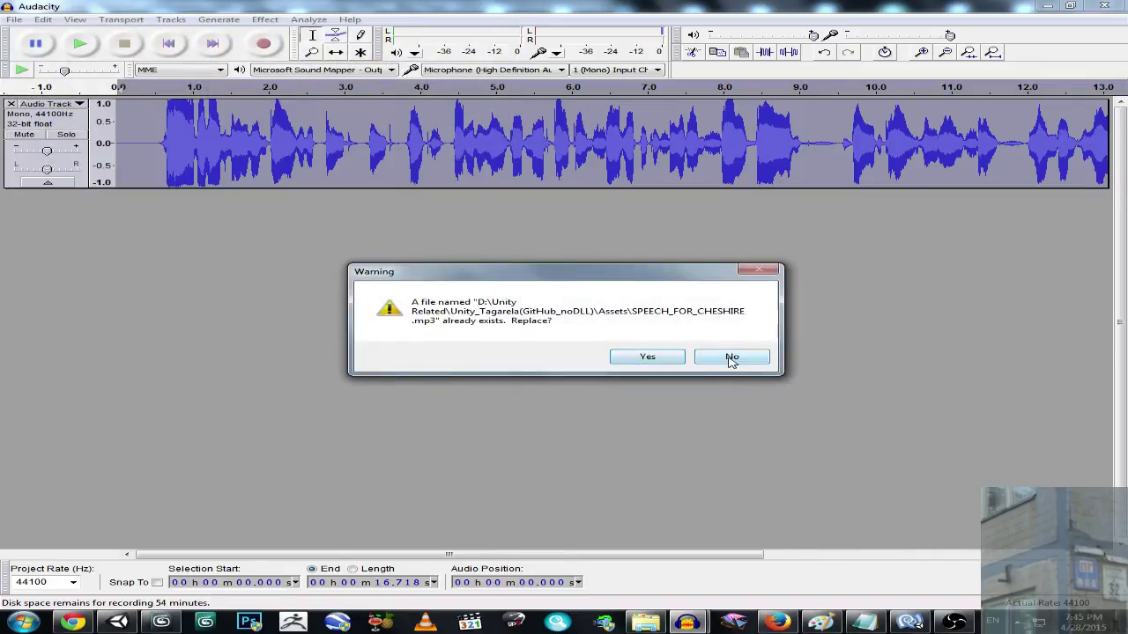
{"action": "left_click", "coordinate": [730, 357]}
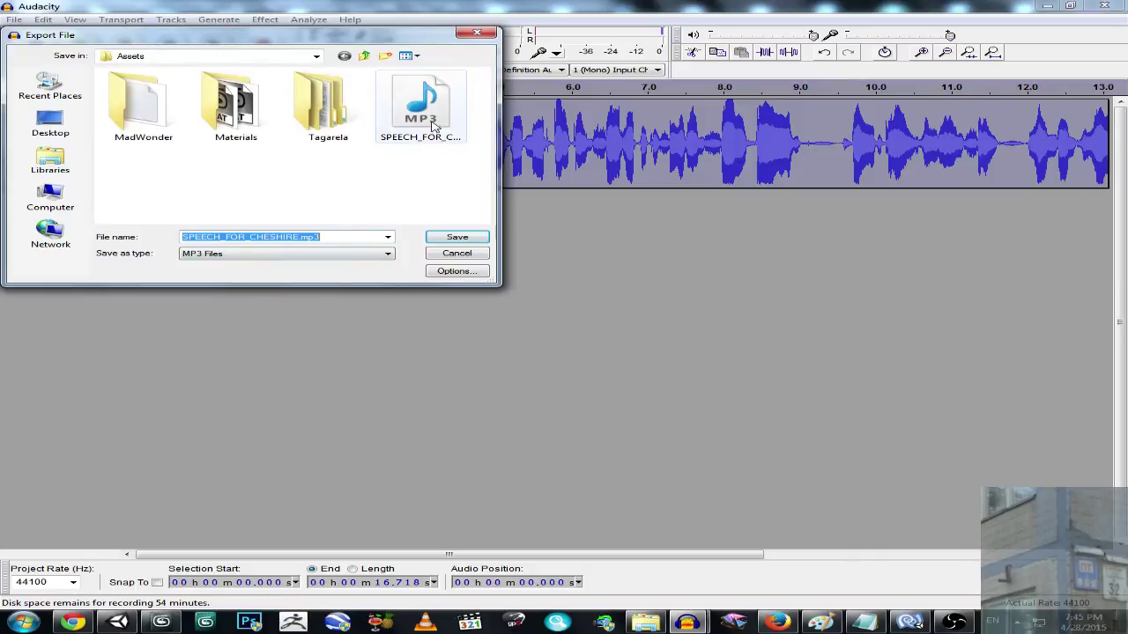
Step: Adjust the export file name and switch the format back to WAV
{"action": "left_click", "coordinate": [431, 125]}
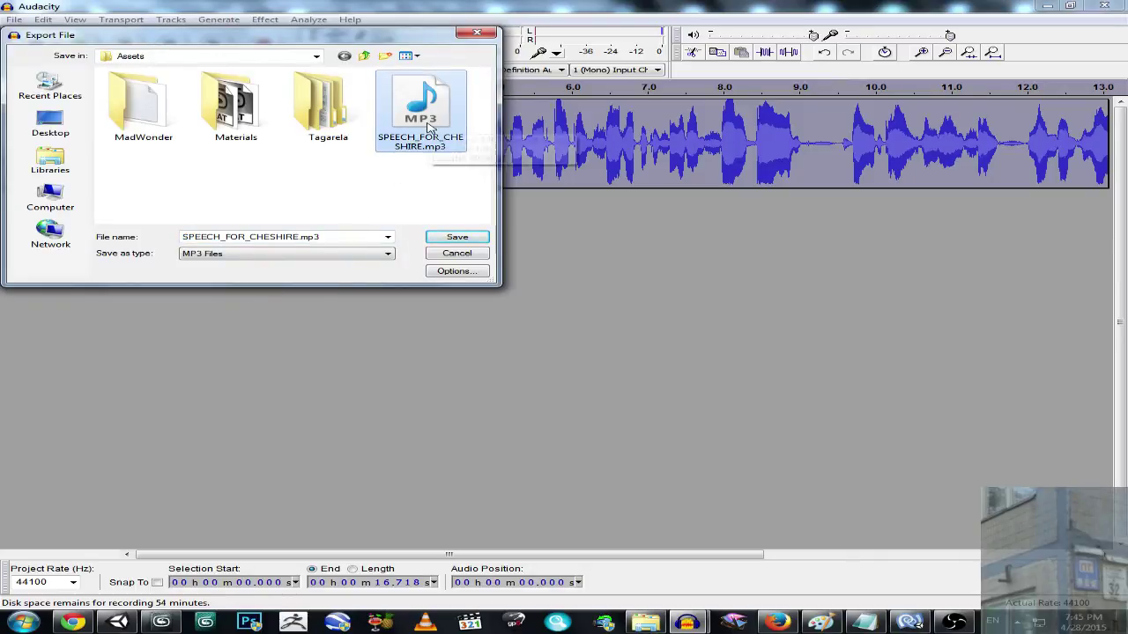
{"action": "left_click", "coordinate": [435, 146]}
{"action": "left_click_drag", "start_coordinate": [427, 147], "coordinate": [456, 147]}
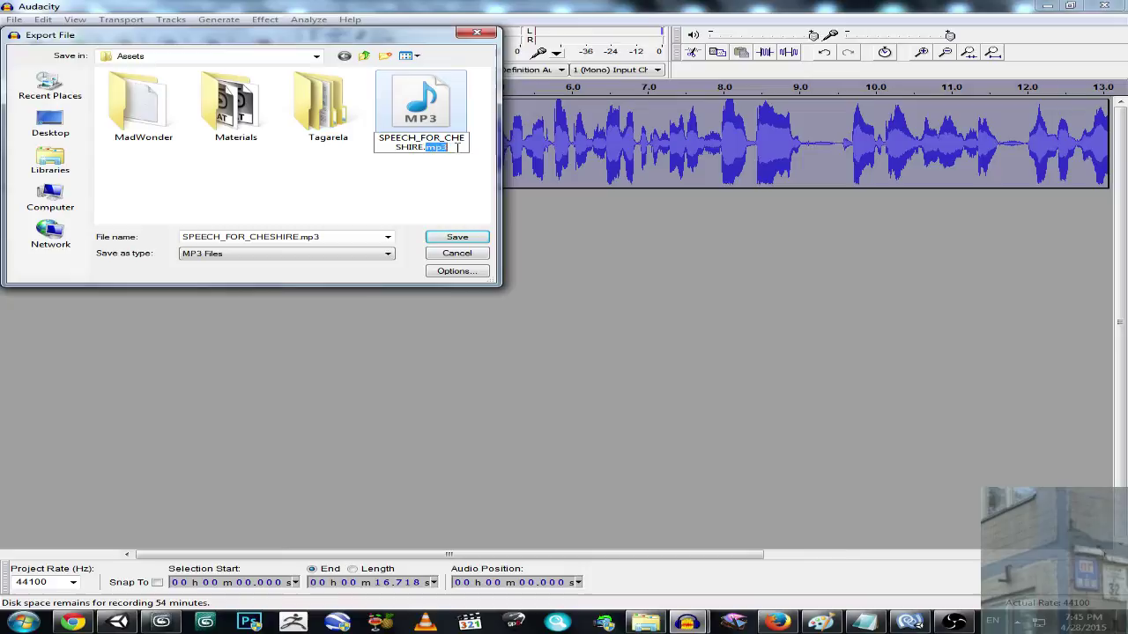
{"action": "left_click", "coordinate": [385, 255]}
{"action": "left_click", "coordinate": [385, 256]}
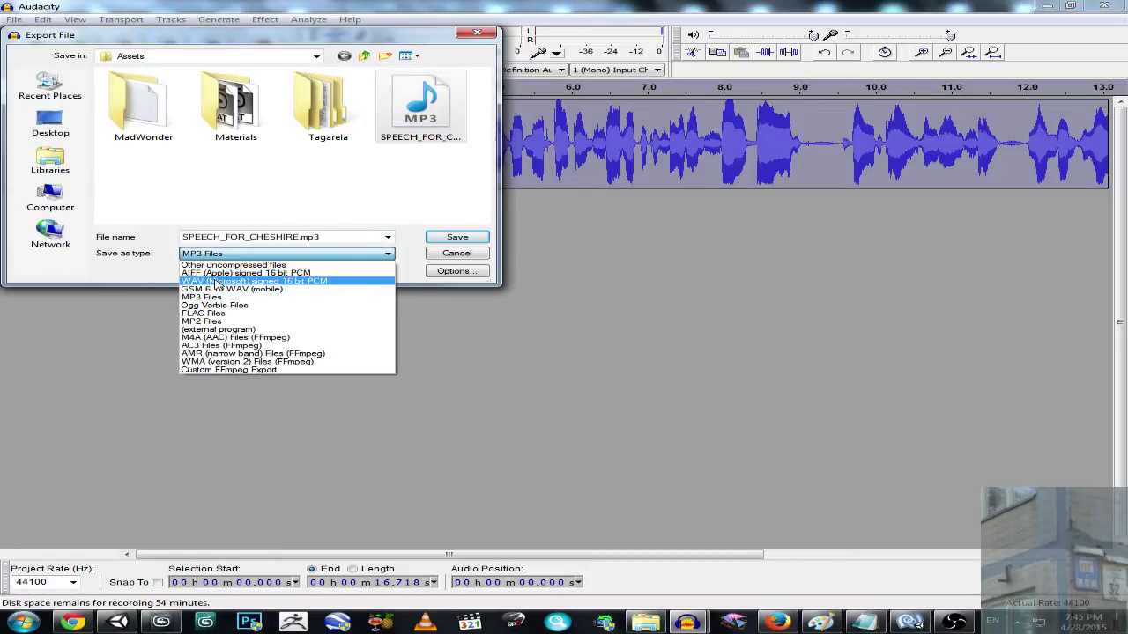
{"action": "left_click", "coordinate": [264, 280]}
Step: Export as SPEECH_OF_STUPID1.MP3 in MP3 format, accepting the empty metadata
{"action": "left_click", "coordinate": [146, 195]}
{"action": "left_click", "coordinate": [308, 237]}
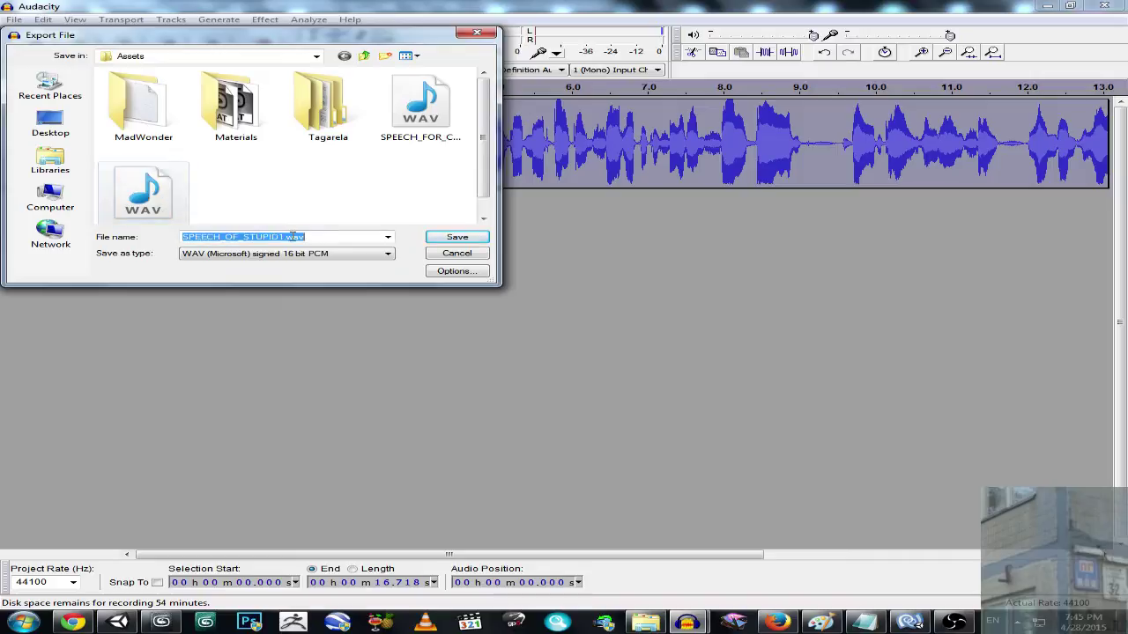
{"action": "left_click_drag", "start_coordinate": [286, 237], "coordinate": [352, 238]}
{"action": "type", "text": "MP"}
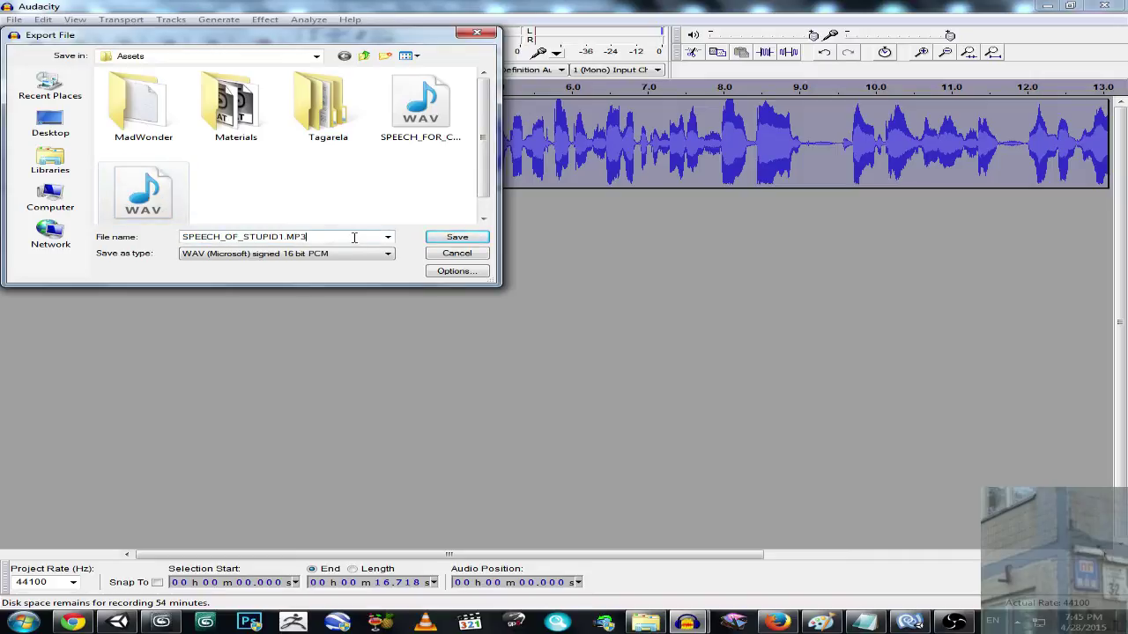
{"action": "type", "text": "3"}
{"action": "left_click", "coordinate": [357, 256]}
{"action": "left_click", "coordinate": [230, 299]}
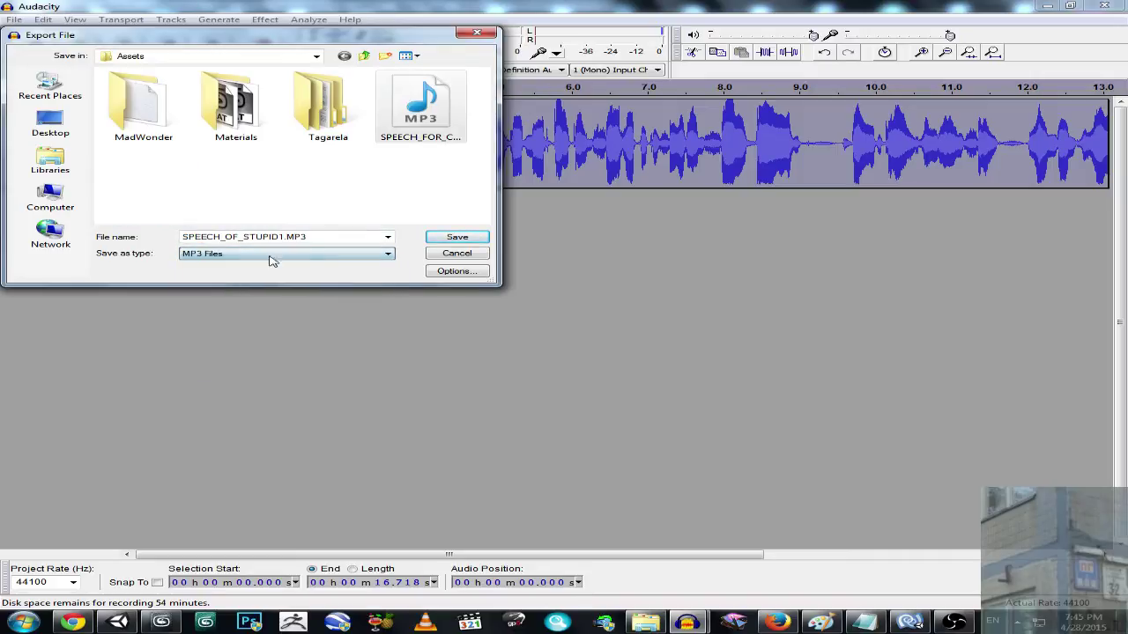
{"action": "left_click", "coordinate": [457, 237]}
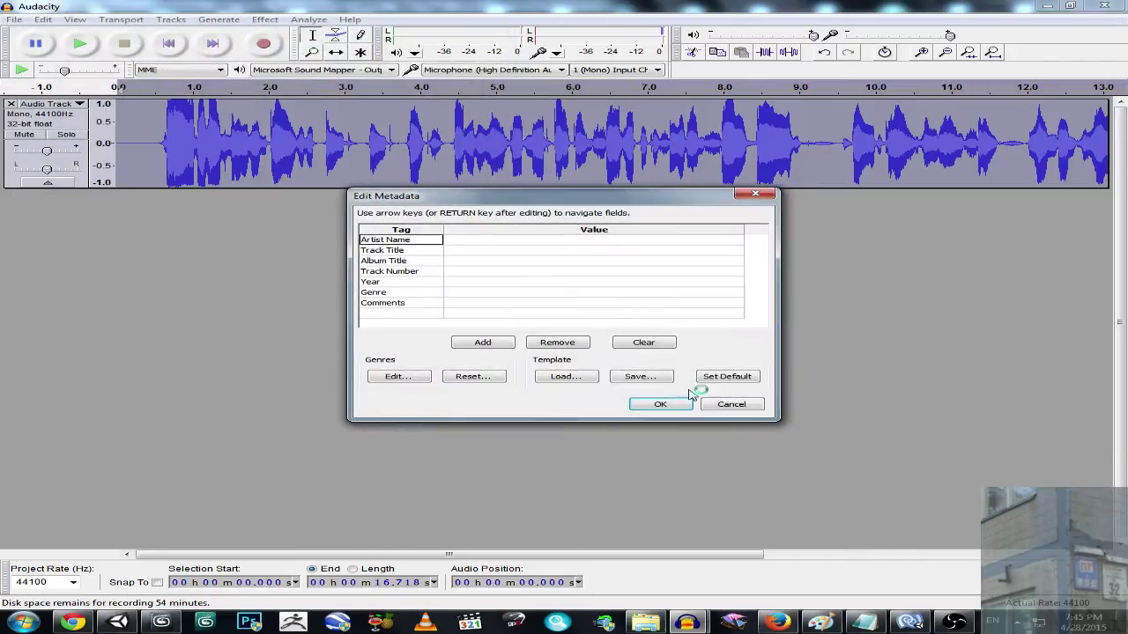
{"action": "left_click", "coordinate": [668, 404]}
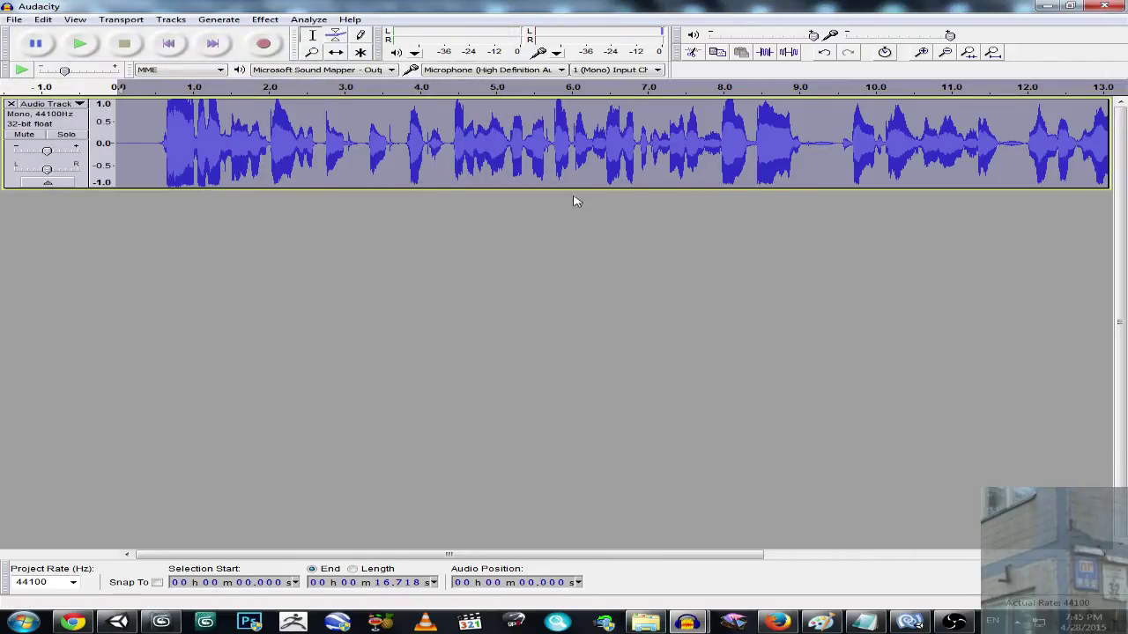
Step: Close Audacity without saving either open project
{"action": "left_click", "coordinate": [1102, 7]}
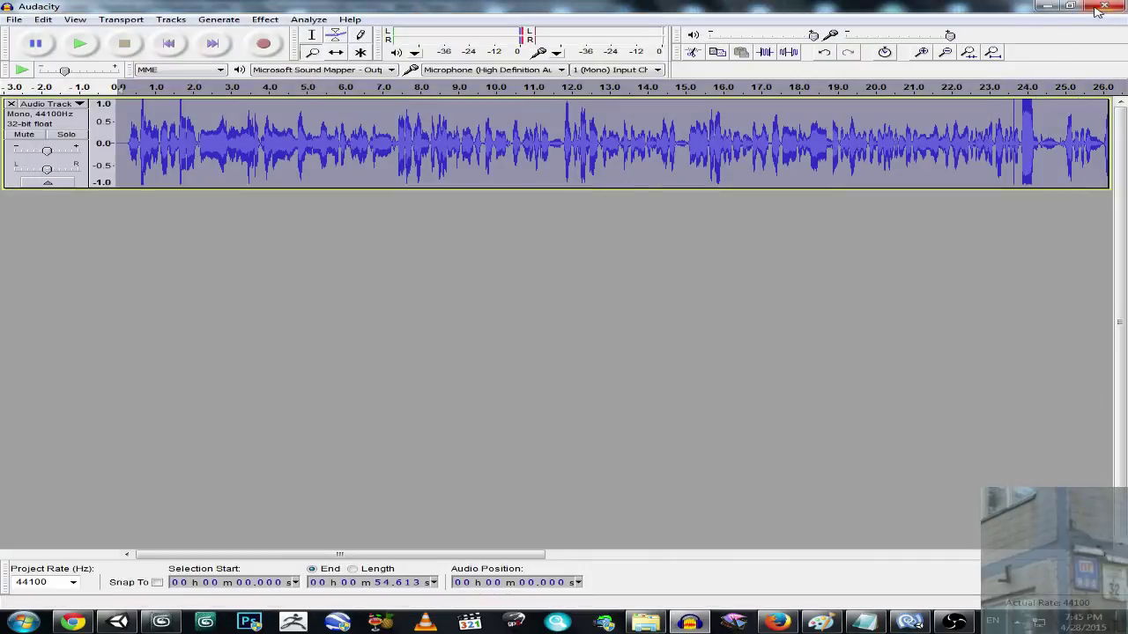
{"action": "left_click", "coordinate": [1102, 6]}
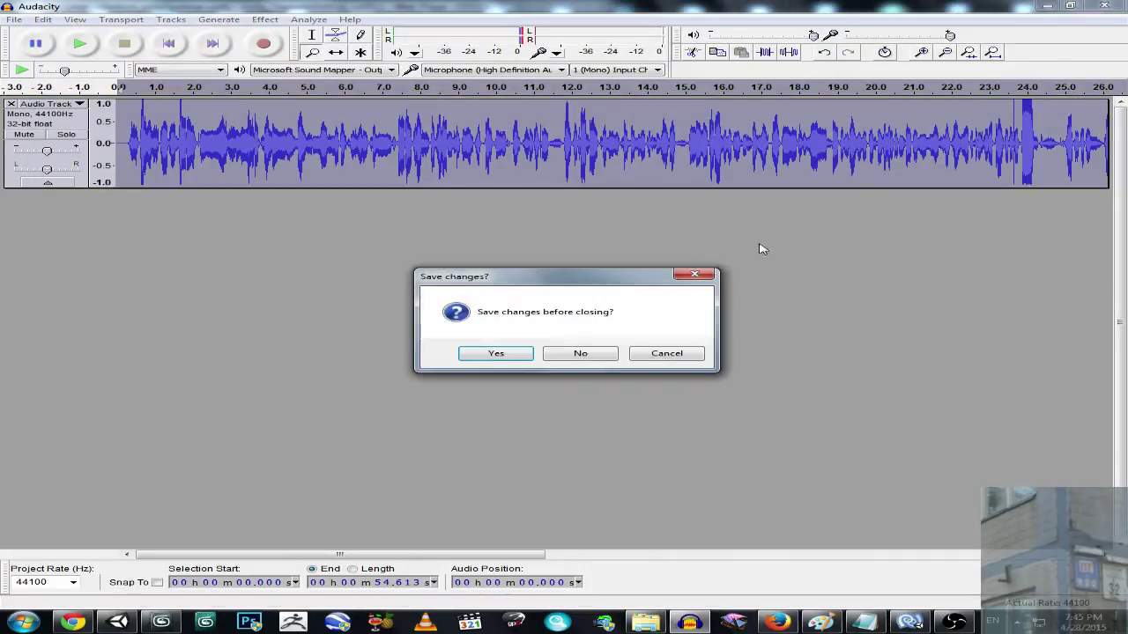
{"action": "left_click", "coordinate": [582, 353]}
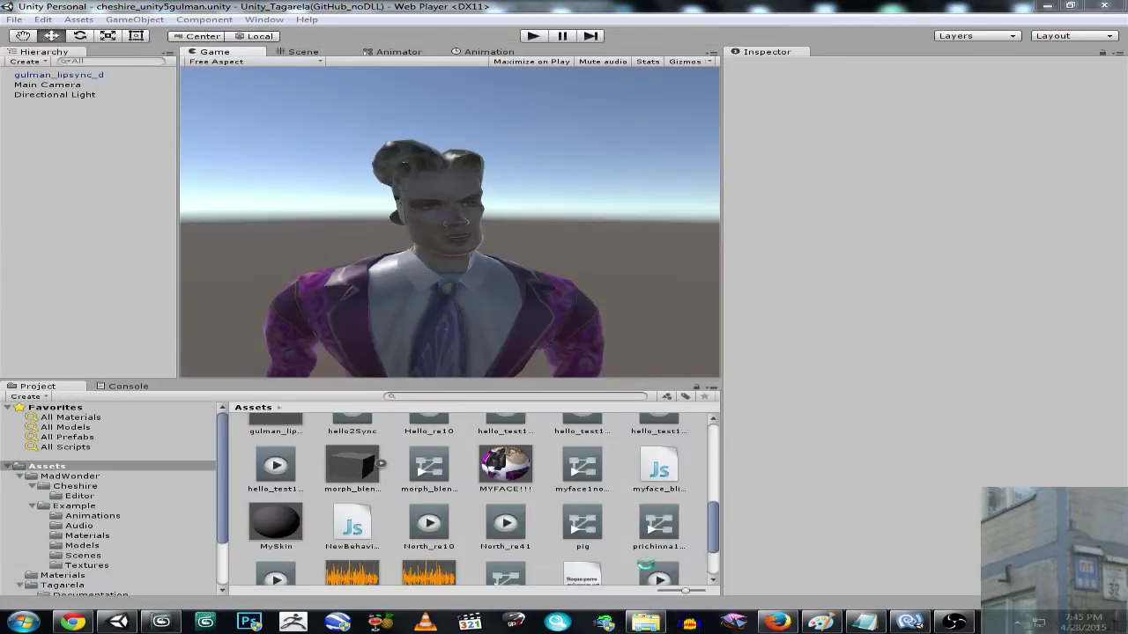
Step: Restore the Unity_Tagarela Explorer window, enter cheshire0.7 and run Cheshire.exe
{"action": "left_click", "coordinate": [646, 621]}
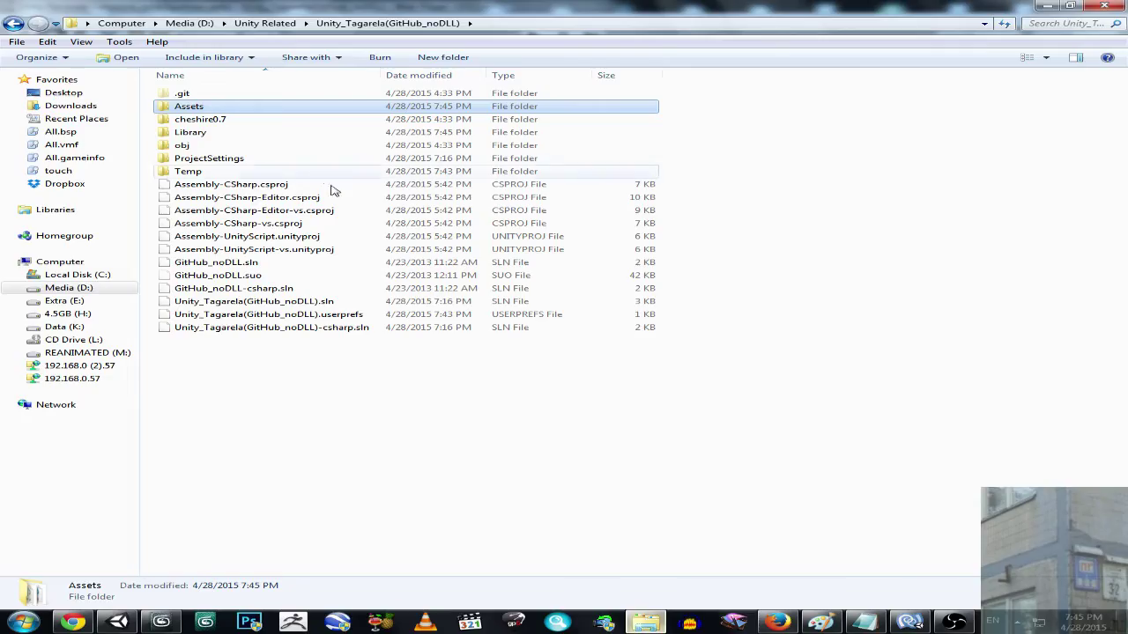
{"action": "double_click", "coordinate": [240, 120]}
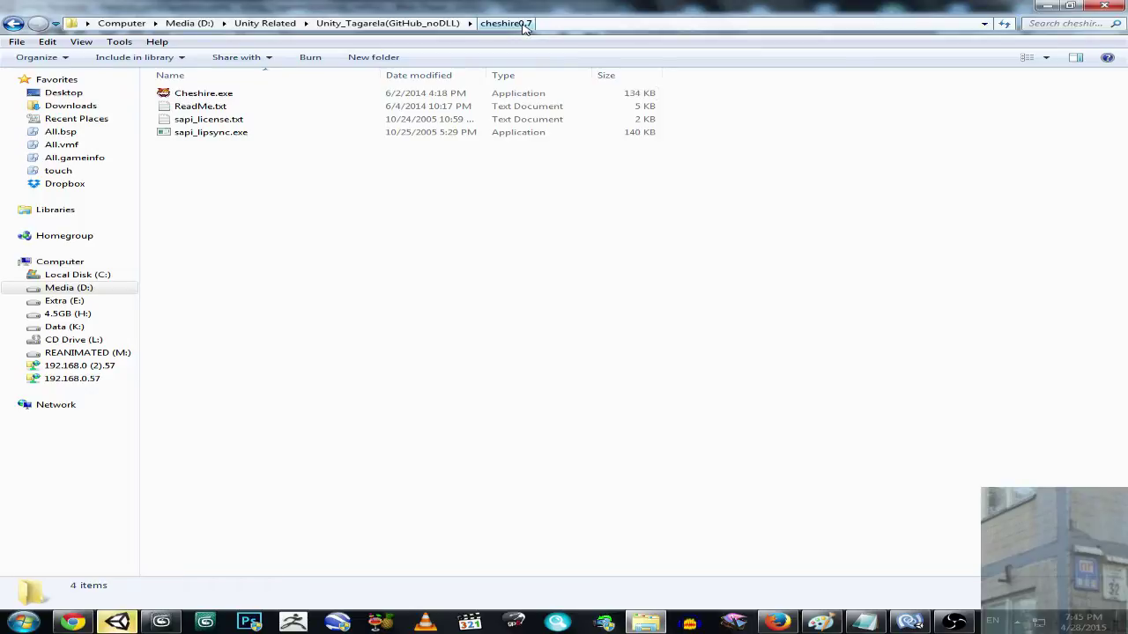
{"action": "double_click", "coordinate": [250, 95]}
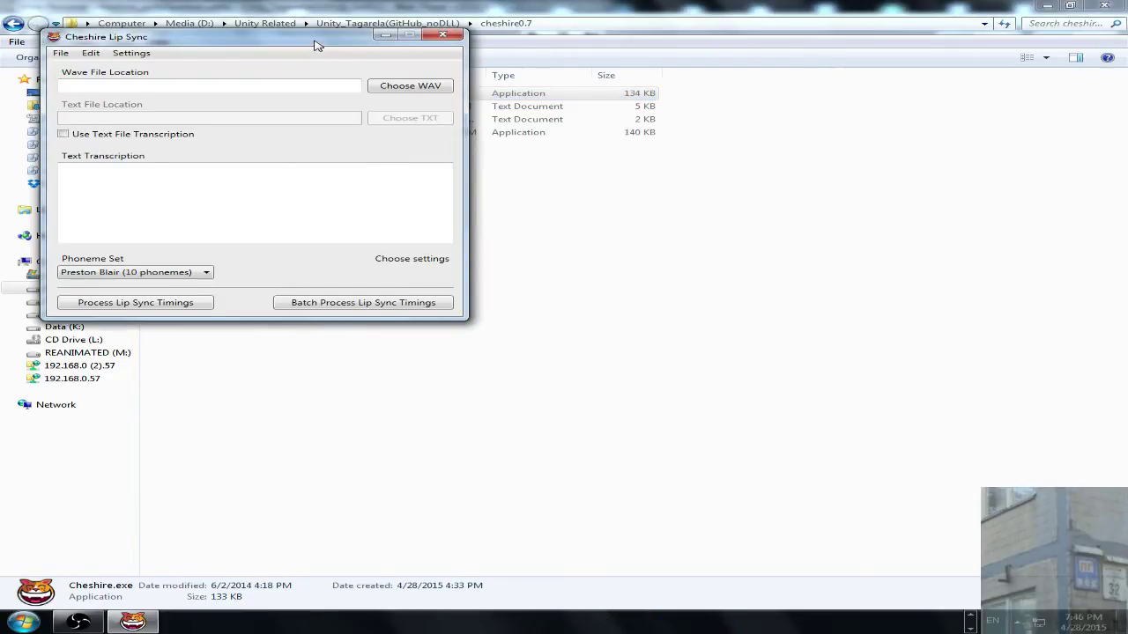
Step: Load SPEECH_OF_STUPID1.wav as Cheshire's wave file
{"action": "left_click_drag", "start_coordinate": [315, 38], "coordinate": [554, 192]}
{"action": "left_click", "coordinate": [643, 236]}
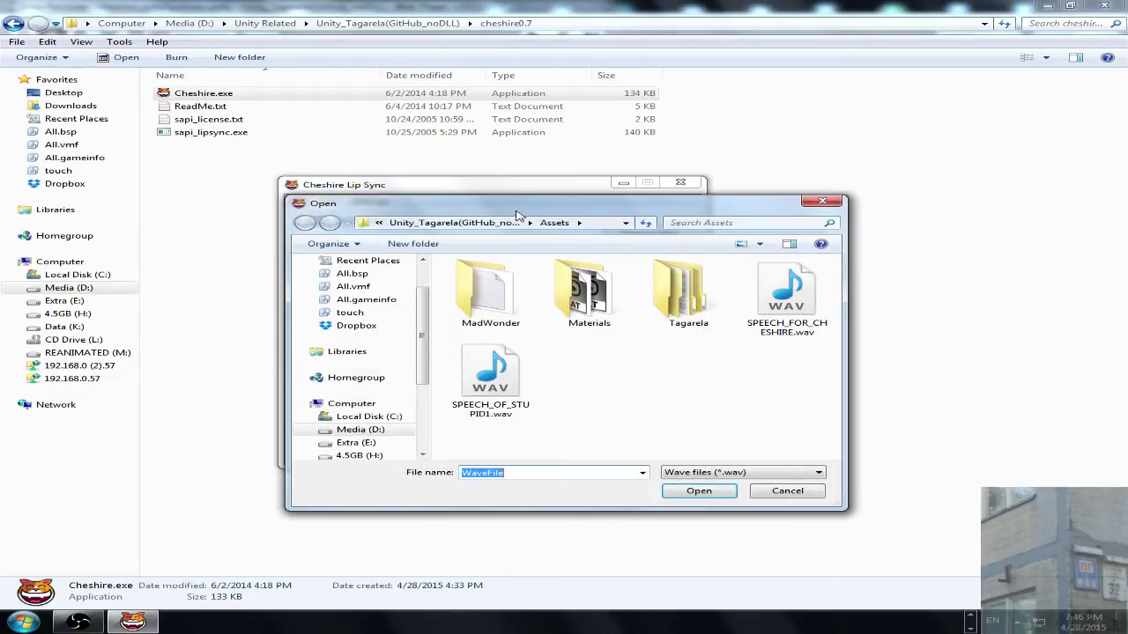
{"action": "mouse_move", "coordinate": [468, 206]}
{"action": "left_mouse_down"}
{"action": "mouse_move", "coordinate": [456, 294]}
{"action": "mouse_move", "coordinate": [459, 249]}
{"action": "left_mouse_up"}
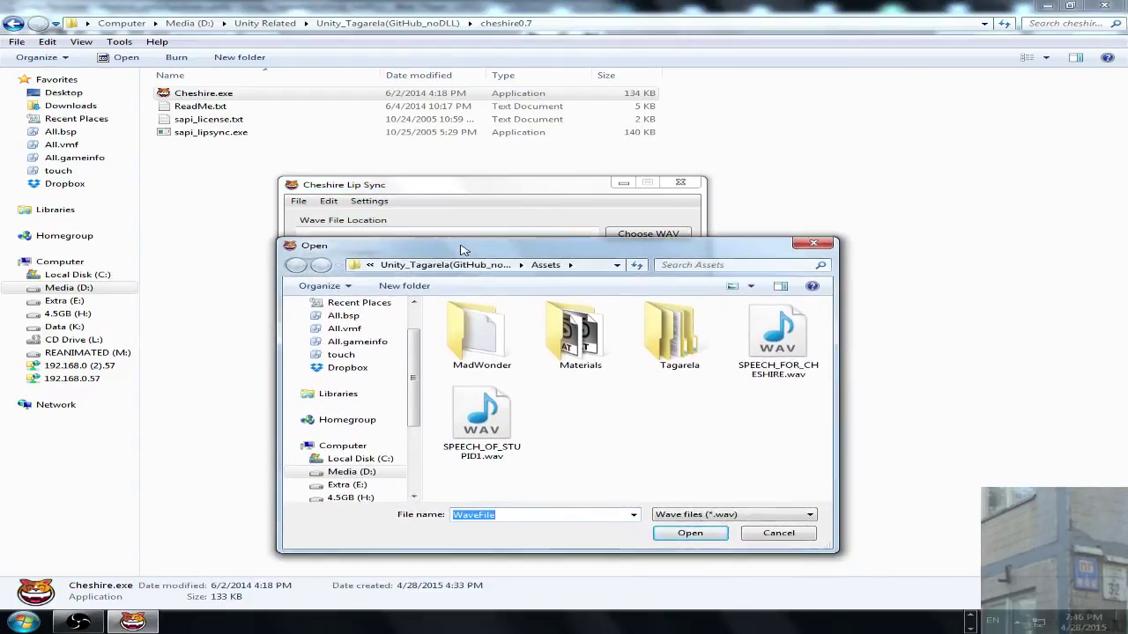
{"action": "left_click", "coordinate": [486, 426]}
{"action": "left_click", "coordinate": [674, 533]}
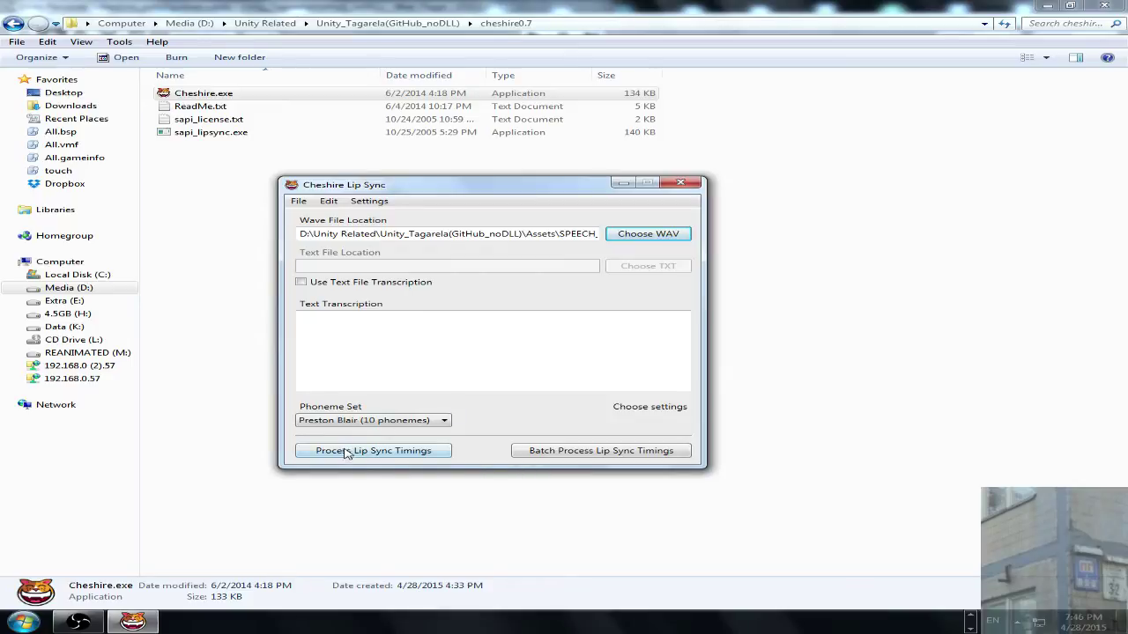
Step: Process lip sync timings, keeping the suggested SPEECH_OF_STUPID1Sync.txt file name
{"action": "left_click", "coordinate": [344, 452]}
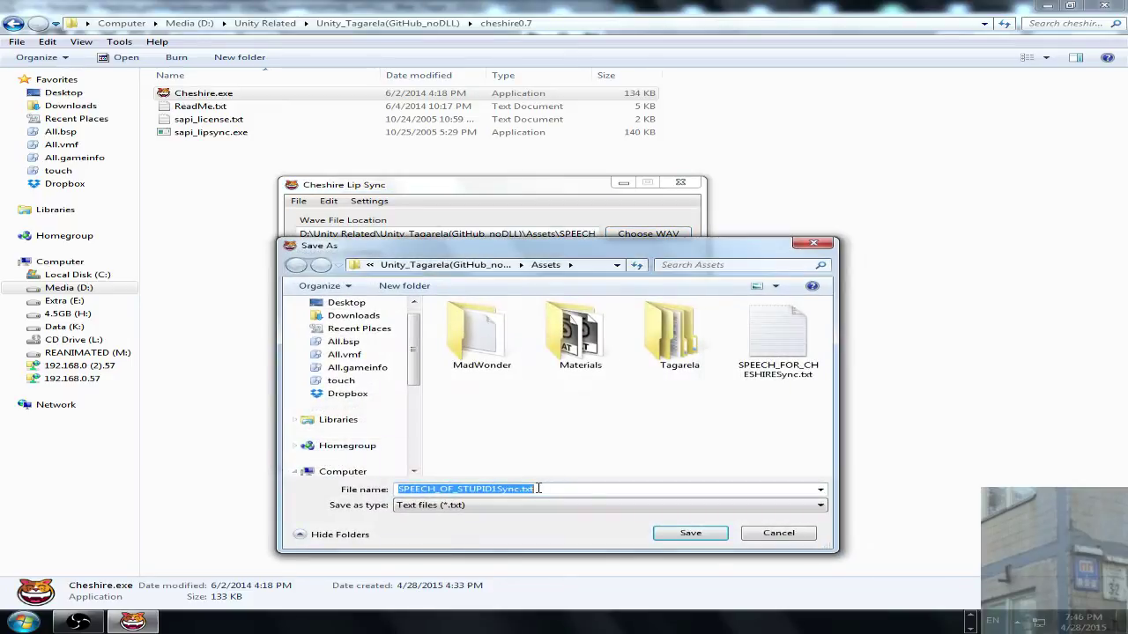
{"action": "left_click", "coordinate": [546, 490]}
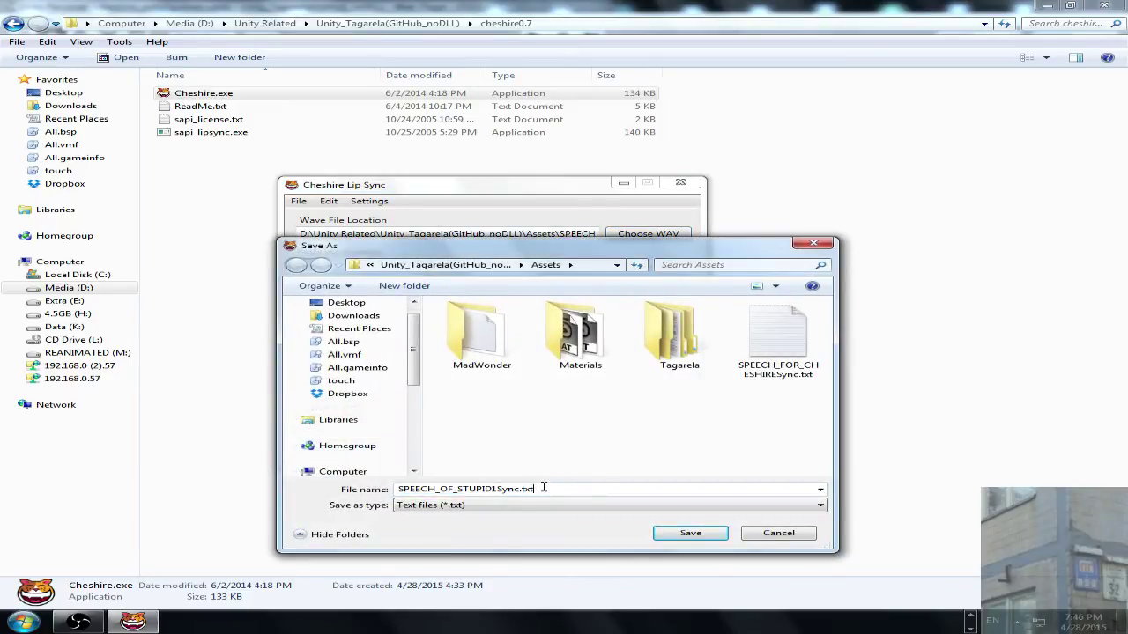
{"action": "left_click_drag", "start_coordinate": [544, 489], "coordinate": [347, 498]}
{"action": "left_click", "coordinate": [539, 490]}
Step: Save the timings as SPEECH_OF_STUPID1Sync.txt and close Cheshire once processing completes
{"action": "left_click", "coordinate": [691, 534]}
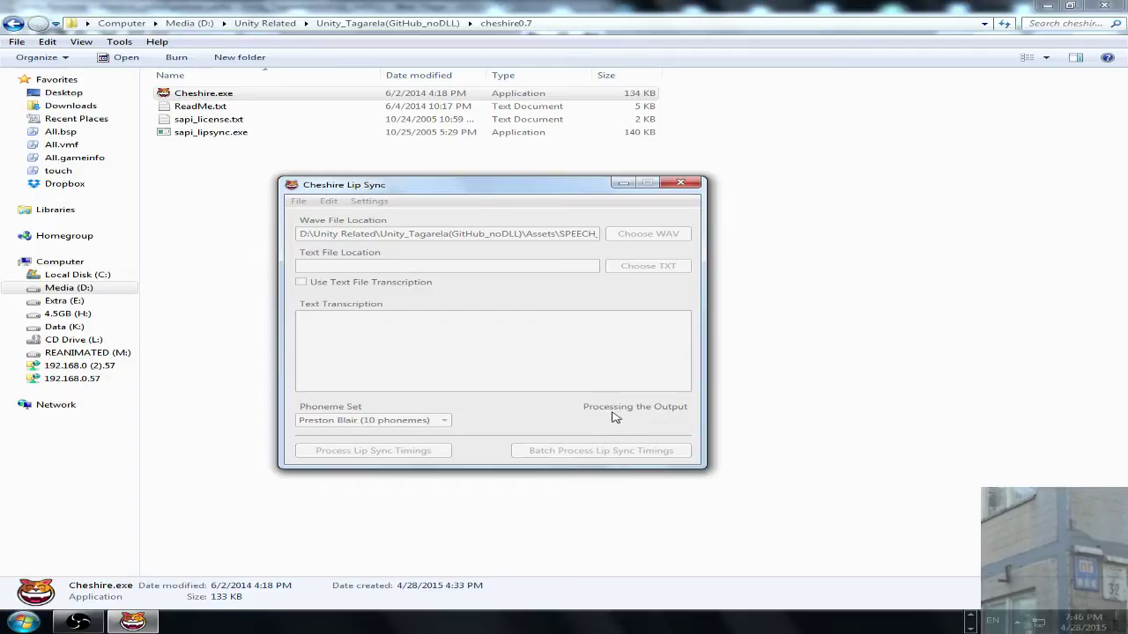
{"action": "left_click", "coordinate": [680, 182]}
Step: Return to Unity and select the gulman_lipsync_d character in the Hierarchy
{"action": "left_click", "coordinate": [123, 625]}
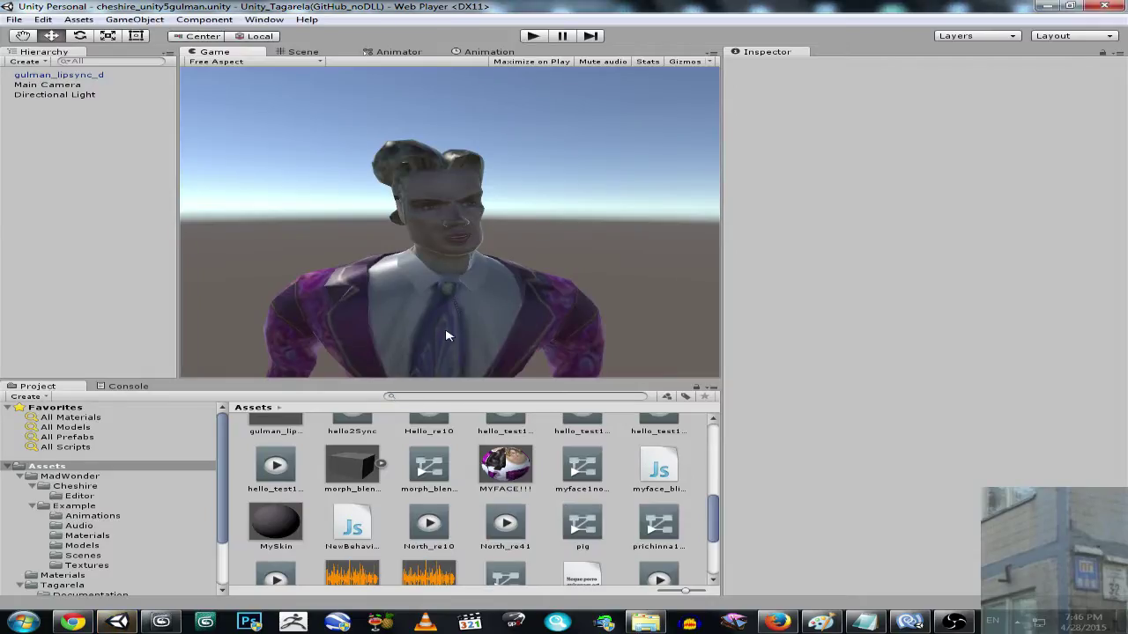
{"action": "left_click", "coordinate": [67, 77]}
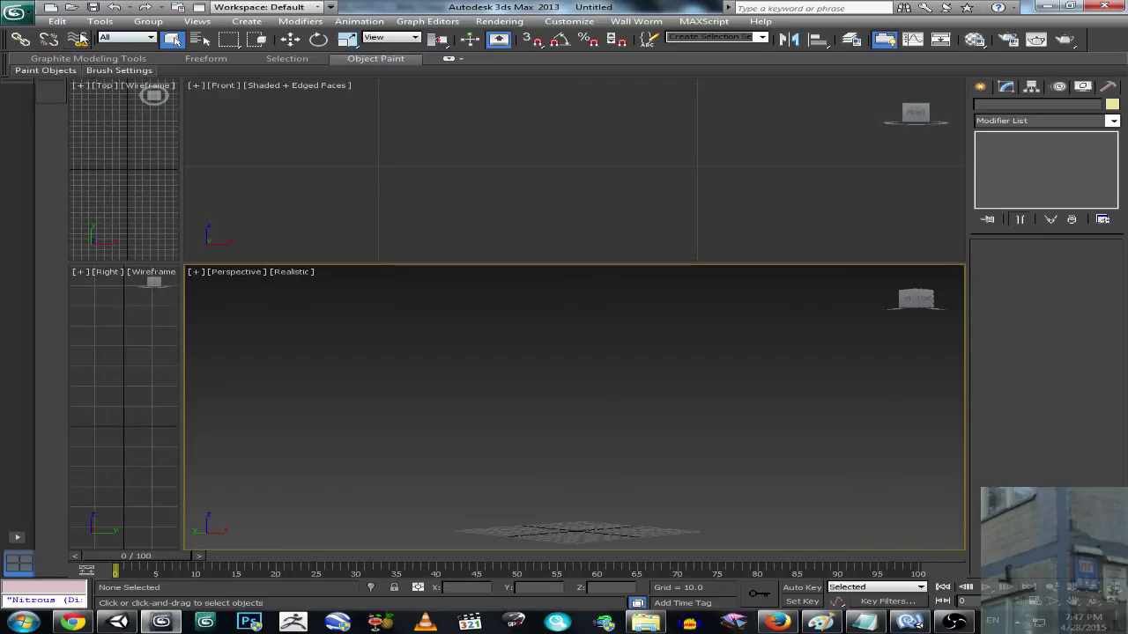
Step: Open gulman_lipsync[c3].max from Recent Documents without saving the untitled scene
{"action": "left_click", "coordinate": [16, 12]}
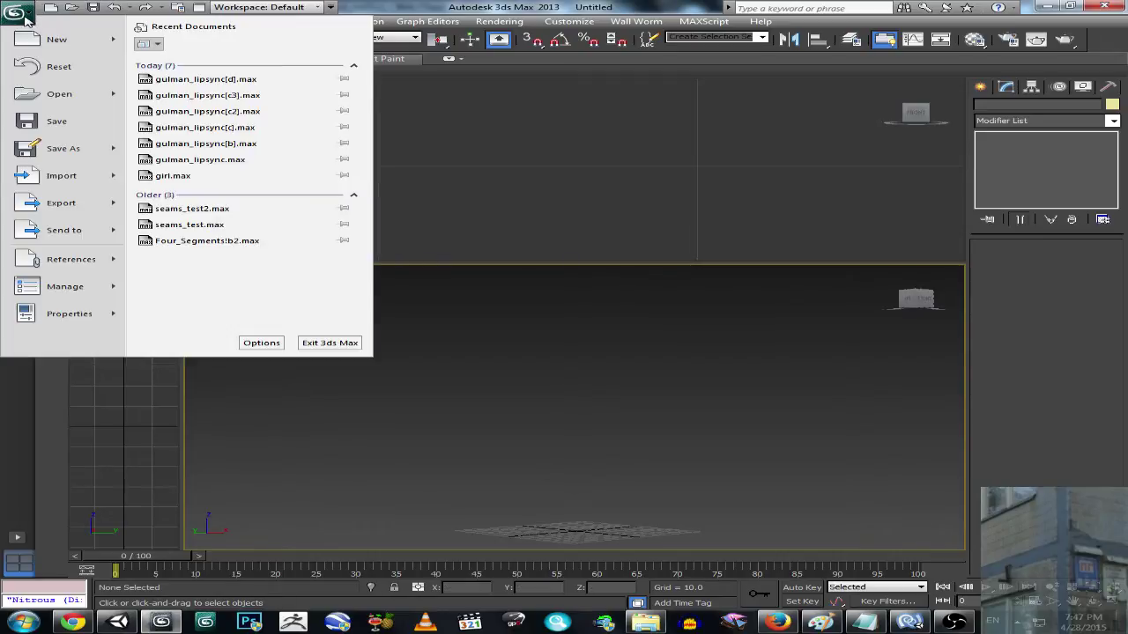
{"action": "left_click", "coordinate": [235, 98]}
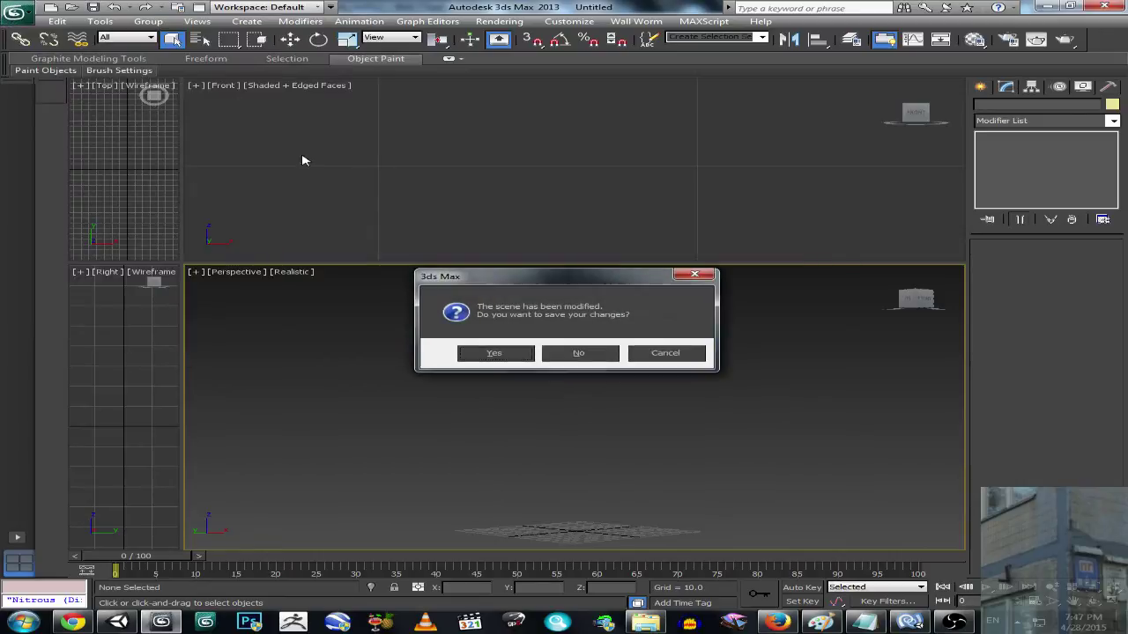
{"action": "left_click", "coordinate": [577, 353]}
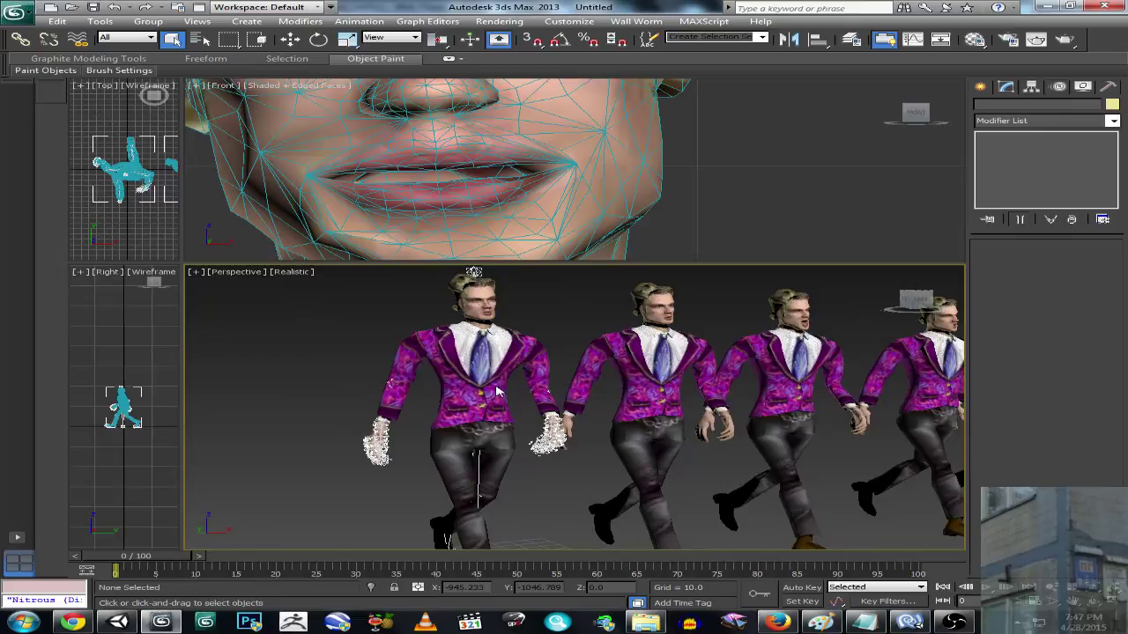
Step: Select the character and hide everything else, then bring up the quad menu to unhide all
{"action": "left_click", "coordinate": [490, 349]}
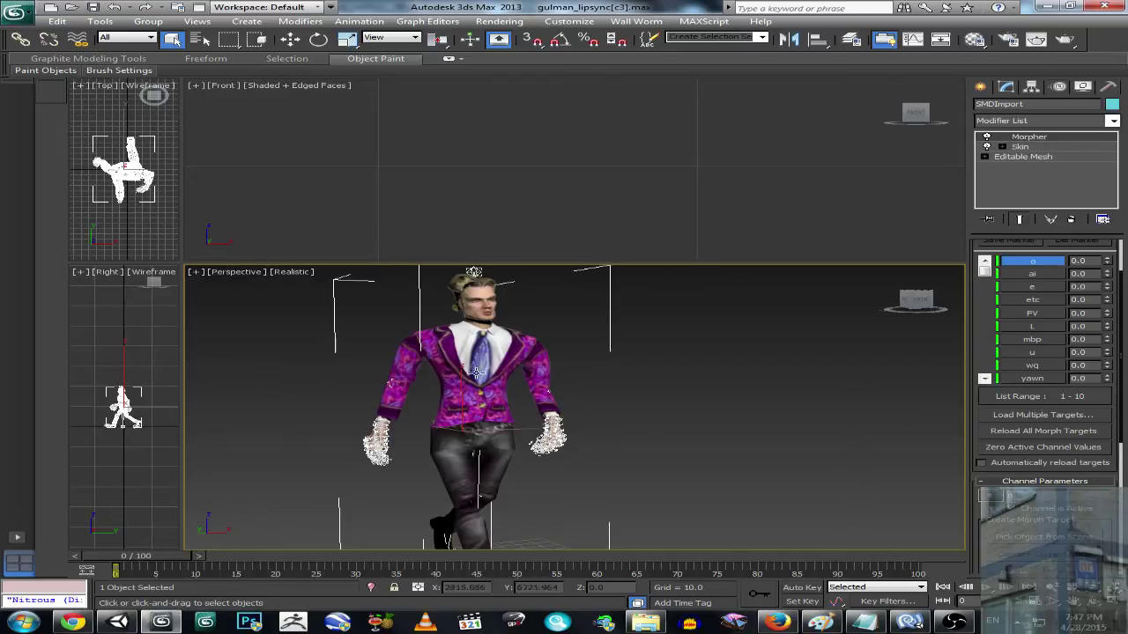
{"action": "right_click", "coordinate": [720, 351]}
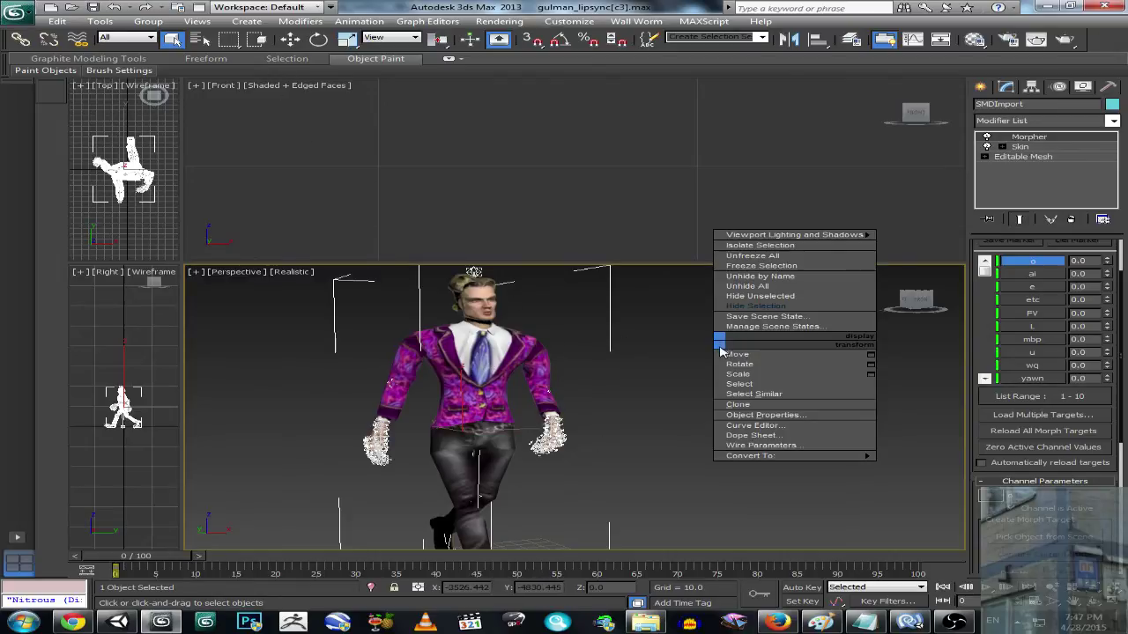
{"action": "left_click", "coordinate": [758, 303]}
{"action": "right_click", "coordinate": [705, 341]}
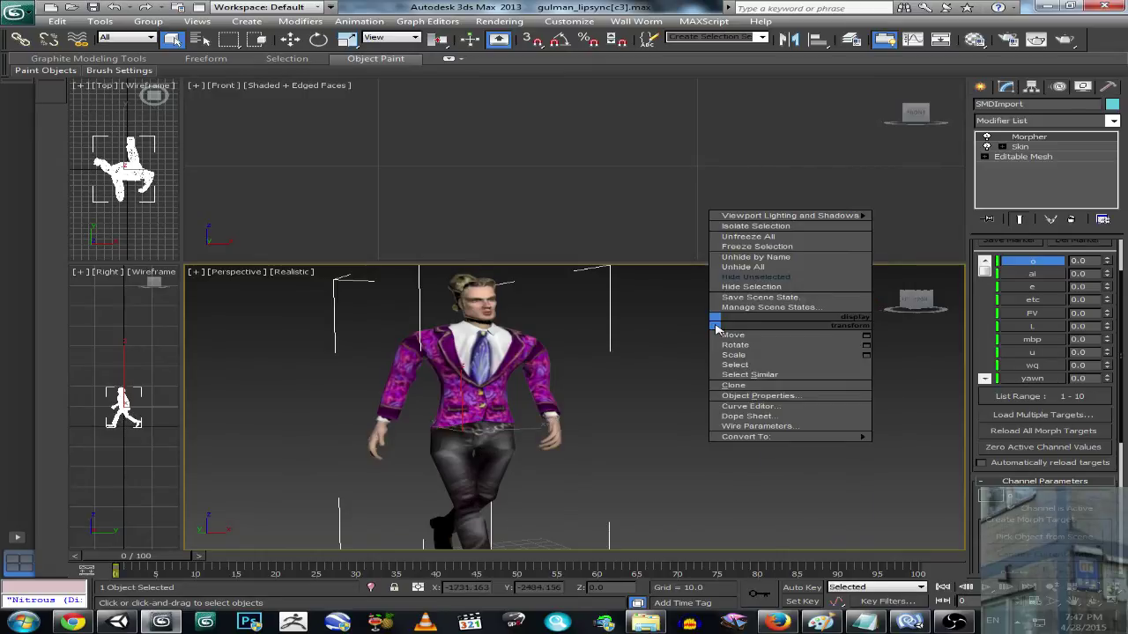
{"action": "left_click", "coordinate": [724, 267]}
{"action": "scroll", "coordinate": [724, 323], "scroll_direction": "up", "scroll_amount": 2}
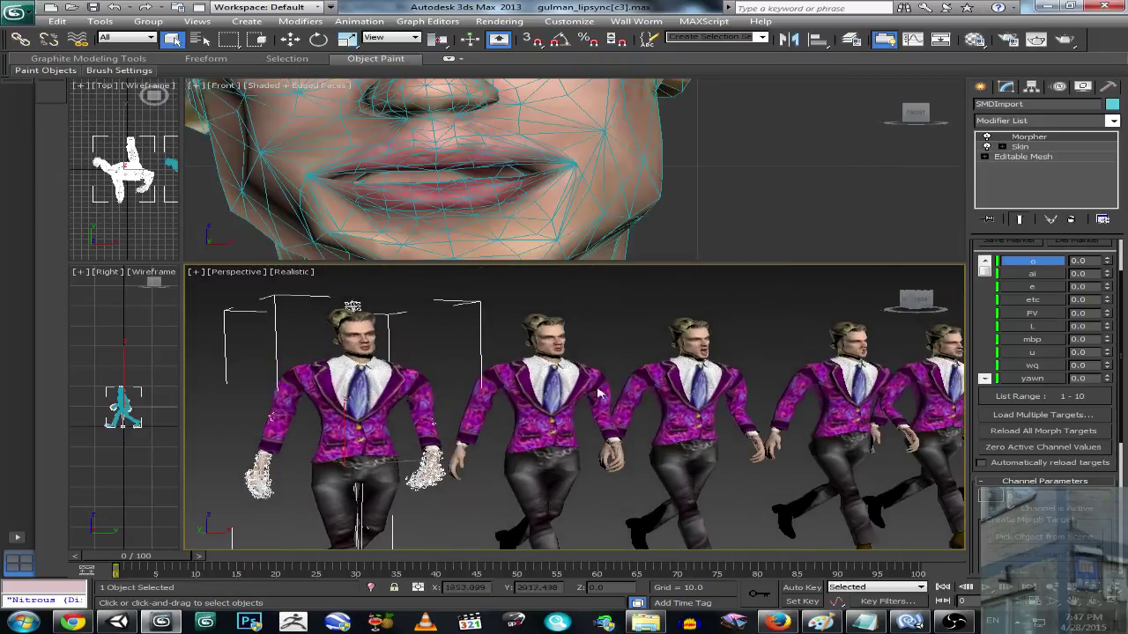
{"action": "left_click", "coordinate": [544, 387]}
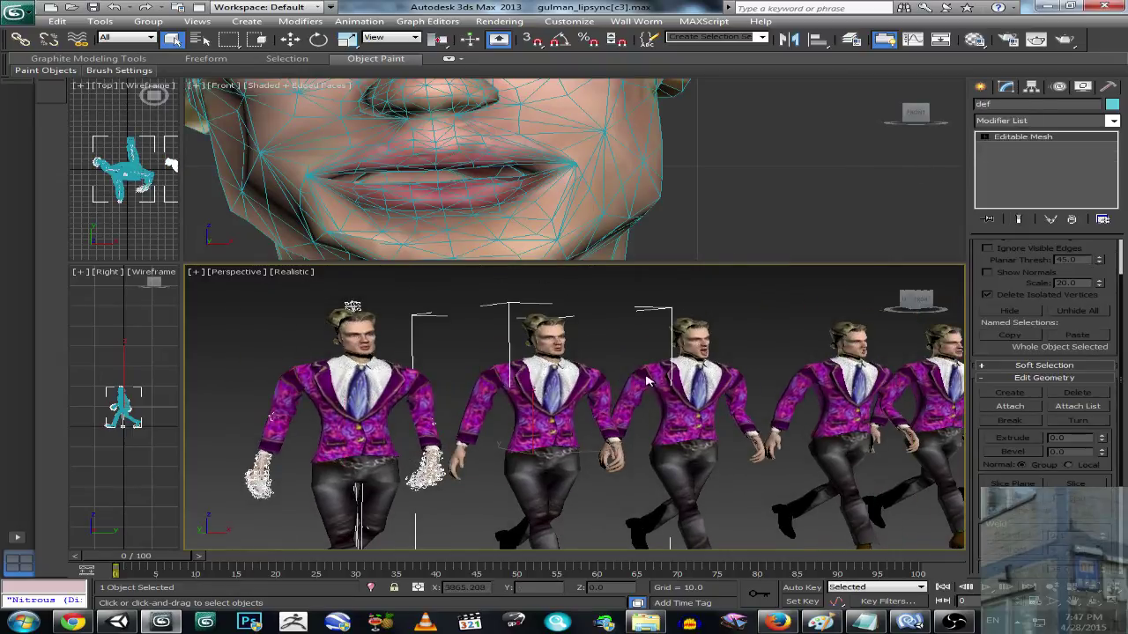
{"action": "middle_click_drag", "start_coordinate": [647, 381], "coordinate": [454, 383]}
{"action": "scroll", "coordinate": [454, 384], "scroll_direction": "up", "scroll_amount": 4}
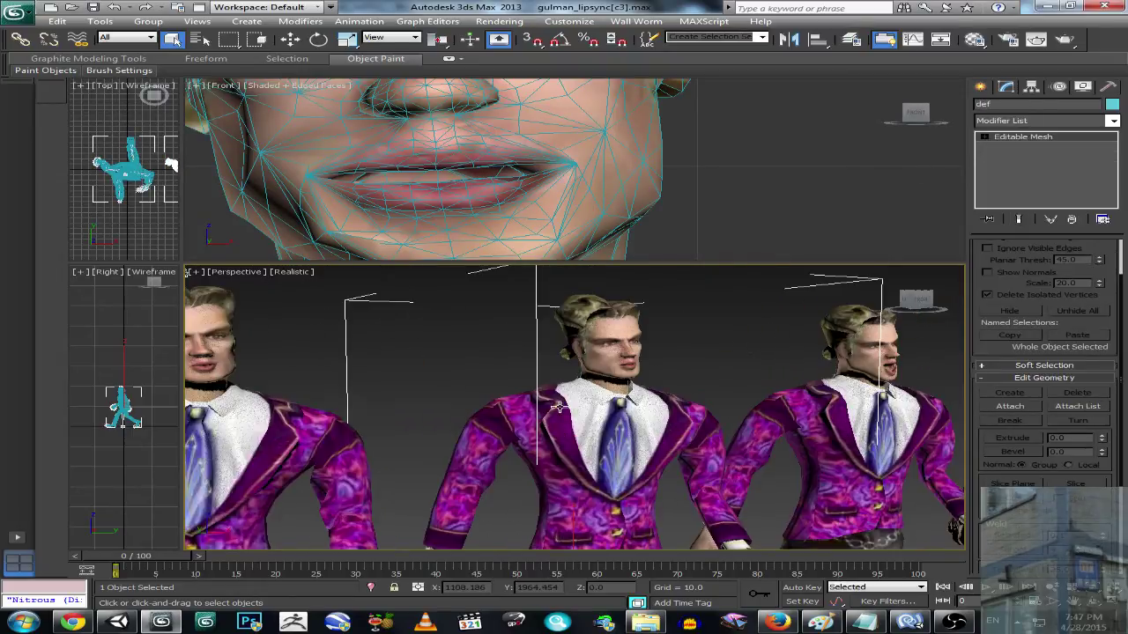
{"action": "scroll", "coordinate": [606, 404], "scroll_direction": "up", "scroll_amount": 5}
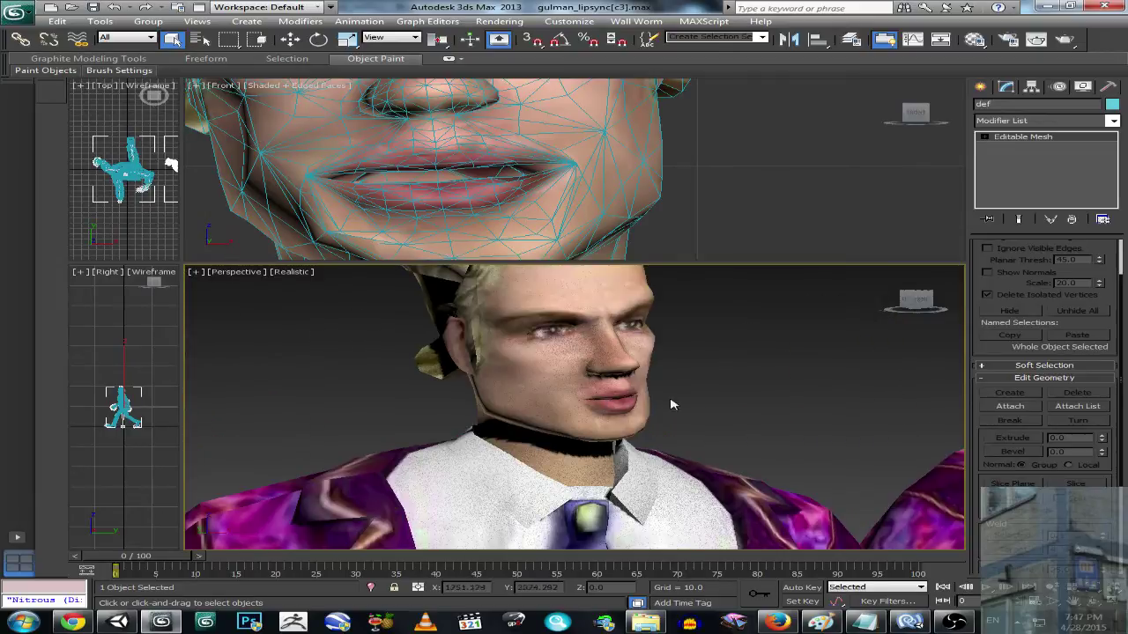
{"action": "middle_click_drag", "start_coordinate": [675, 398], "coordinate": [581, 403]}
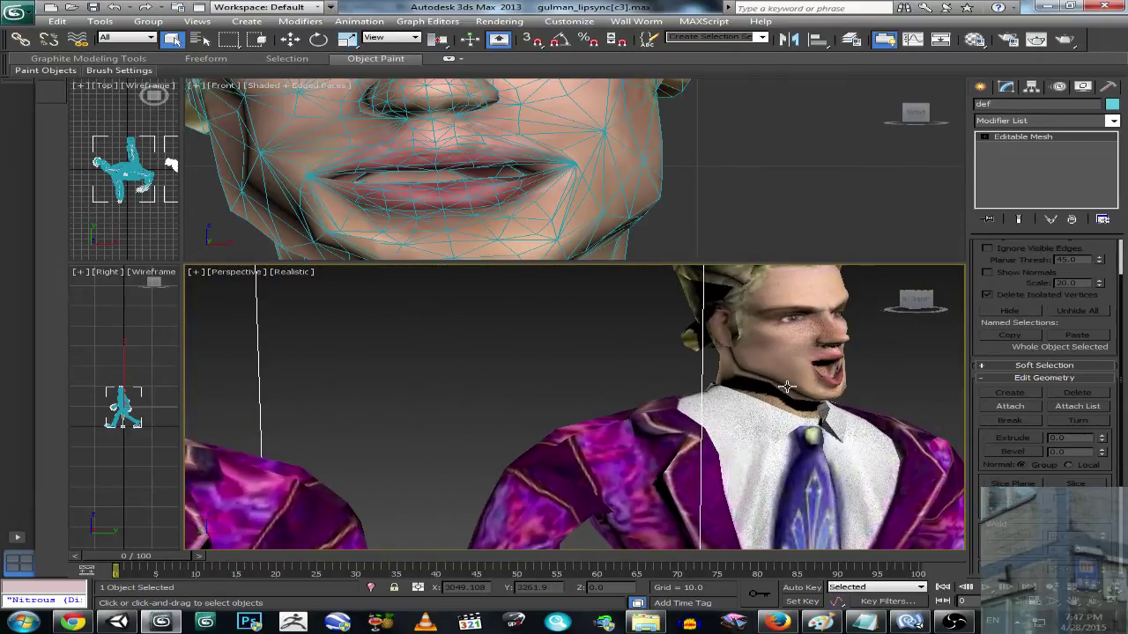
{"action": "middle_click_drag", "start_coordinate": [786, 385], "coordinate": [603, 397]}
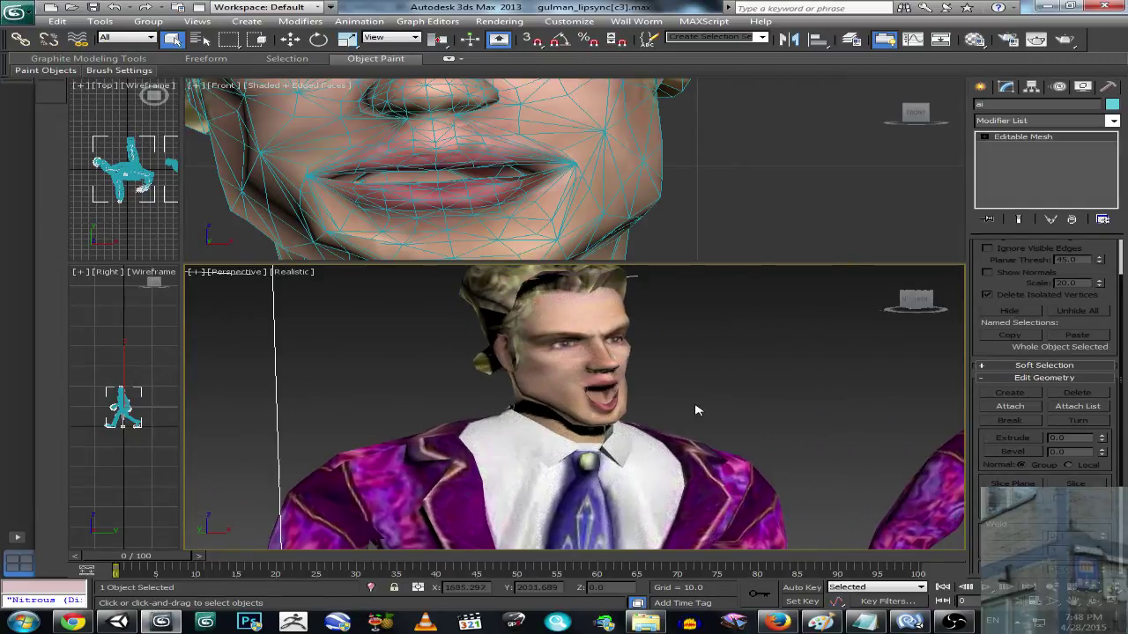
{"action": "mouse_move", "coordinate": [698, 409]}
{"action": "middle_mouse_down"}
{"action": "mouse_move", "coordinate": [564, 403]}
{"action": "mouse_move", "coordinate": [678, 406]}
{"action": "middle_mouse_up"}
{"action": "scroll", "coordinate": [678, 406], "scroll_direction": "up", "scroll_amount": 5}
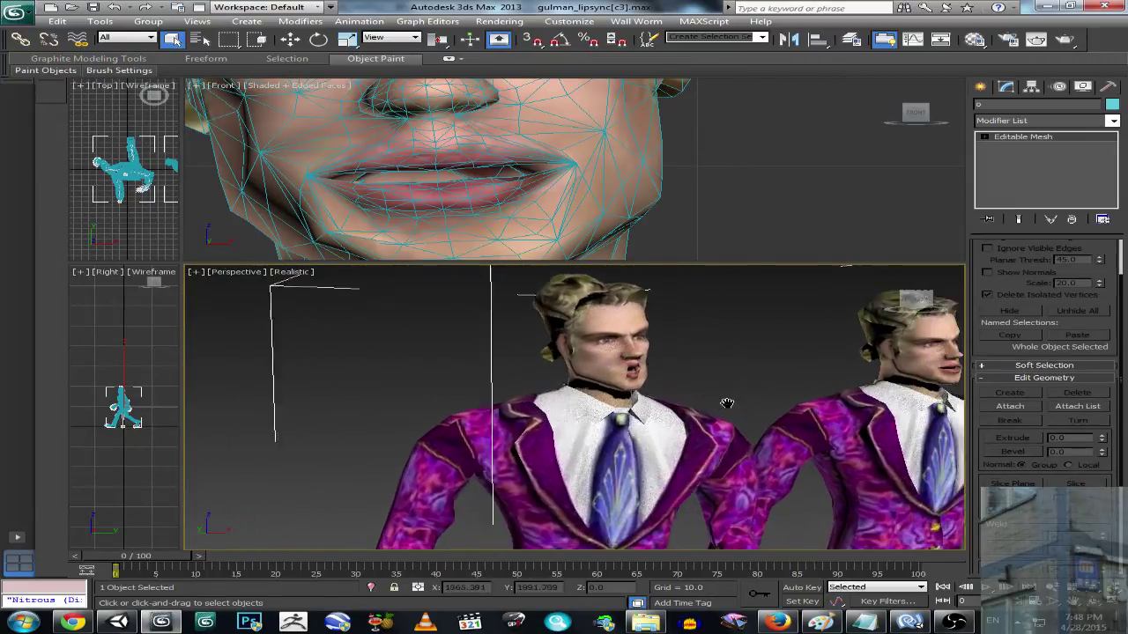
{"action": "scroll", "coordinate": [516, 415], "scroll_direction": "down", "scroll_amount": 5}
{"action": "scroll", "coordinate": [763, 370], "scroll_direction": "up", "scroll_amount": 5}
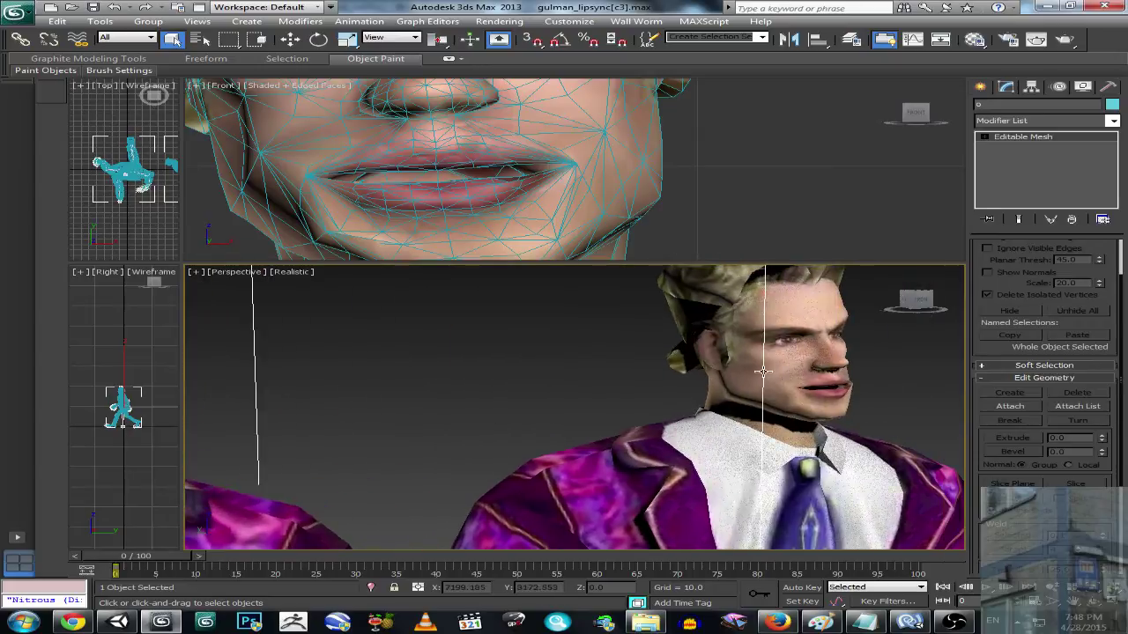
{"action": "left_click", "coordinate": [766, 370]}
{"action": "middle_click_drag", "start_coordinate": [829, 377], "coordinate": [623, 371], "text": "alt"}
{"action": "scroll", "coordinate": [649, 376], "scroll_direction": "up", "scroll_amount": 3}
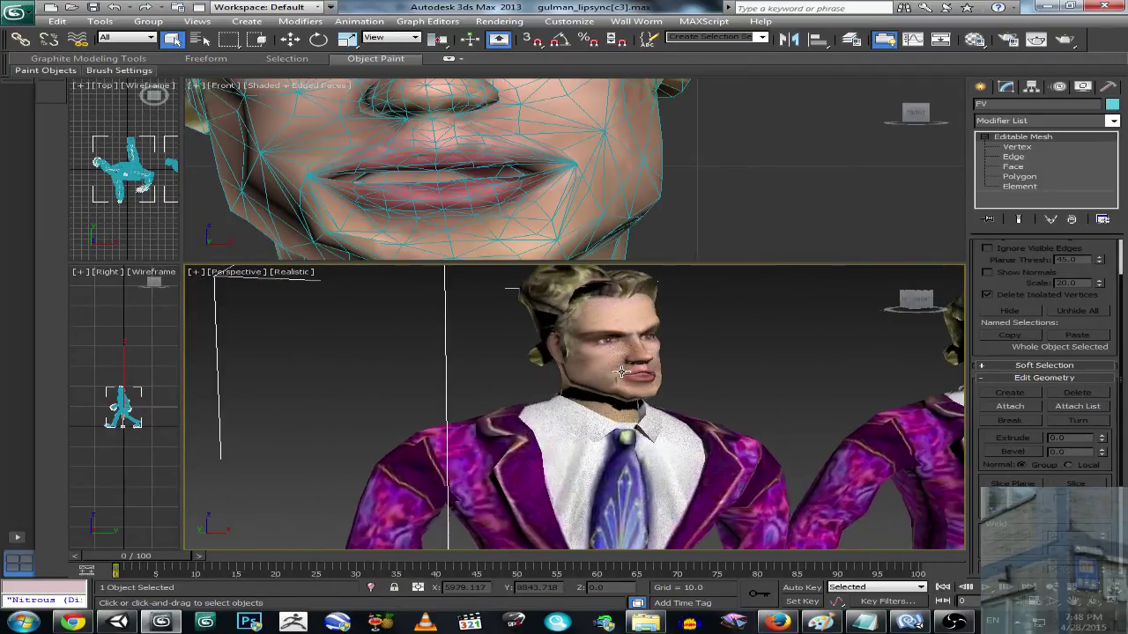
{"action": "scroll", "coordinate": [623, 372], "scroll_direction": "up", "scroll_amount": 2}
{"action": "middle_click_drag", "start_coordinate": [740, 365], "coordinate": [784, 385]}
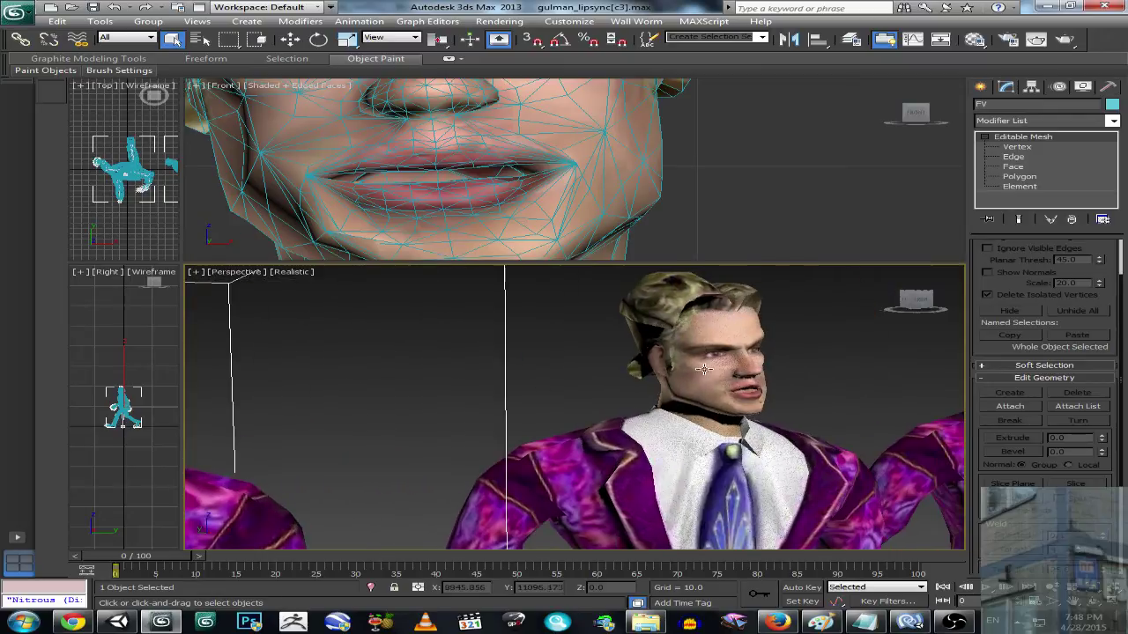
{"action": "scroll", "coordinate": [795, 385], "scroll_direction": "up", "scroll_amount": 2}
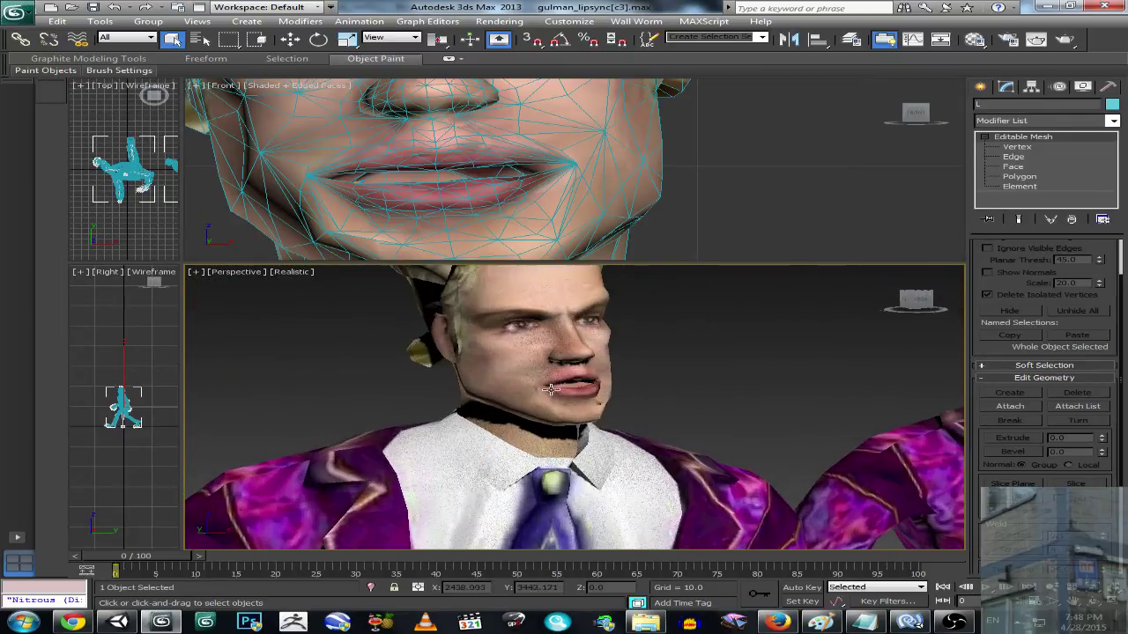
{"action": "middle_click_drag", "start_coordinate": [795, 384], "coordinate": [529, 381]}
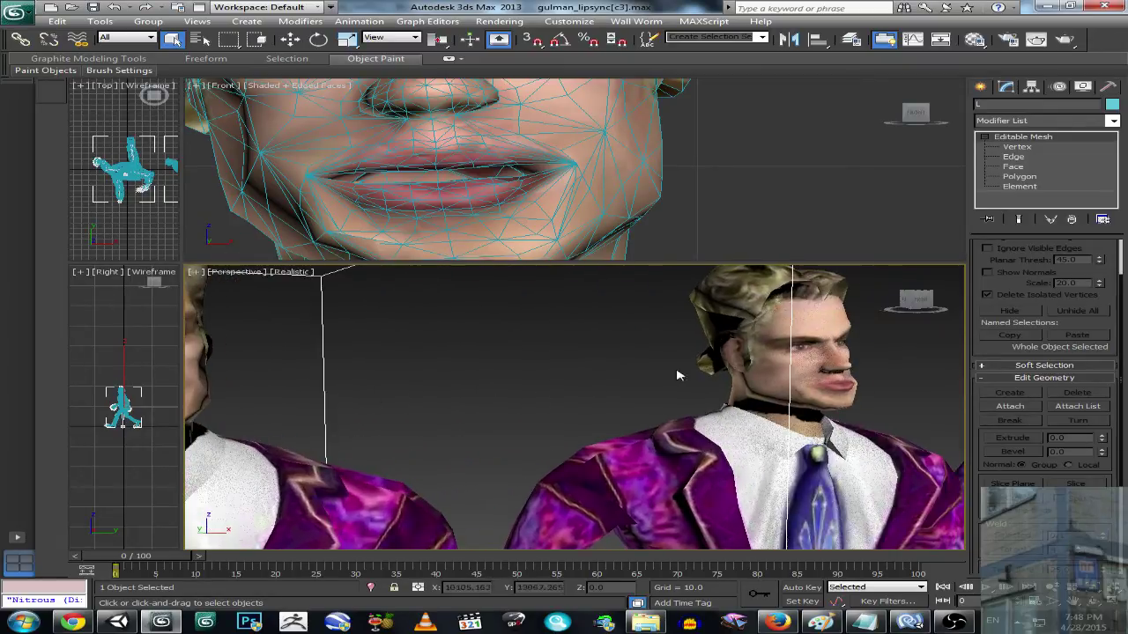
{"action": "middle_click_drag", "start_coordinate": [843, 370], "coordinate": [673, 357]}
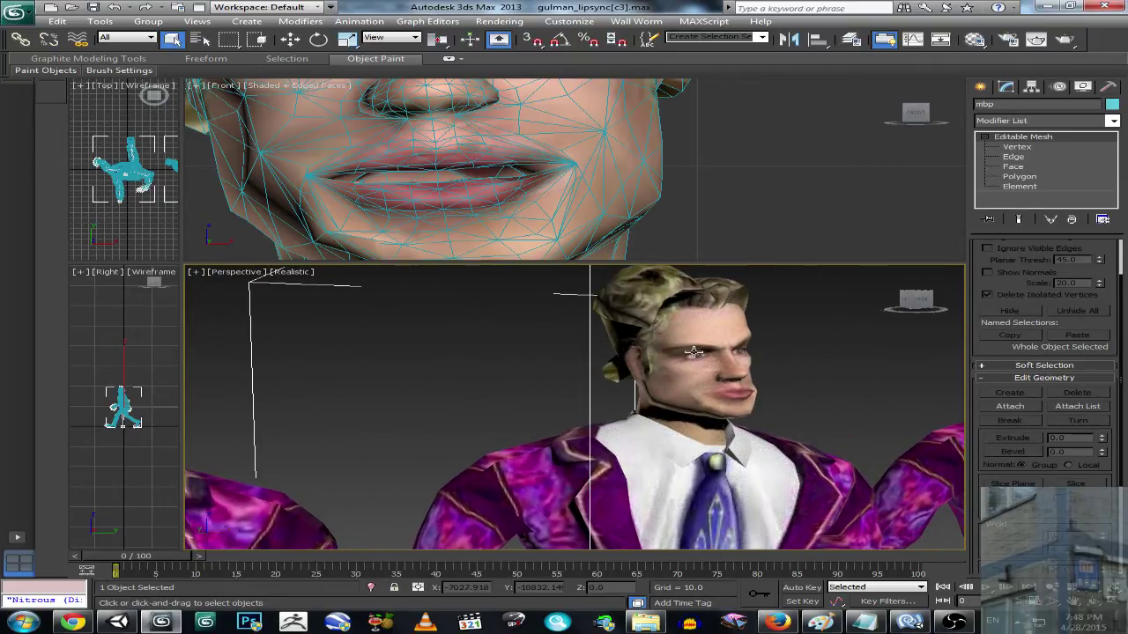
{"action": "middle_click_drag", "start_coordinate": [712, 384], "coordinate": [297, 410]}
{"action": "middle_click_drag", "start_coordinate": [799, 394], "coordinate": [302, 396]}
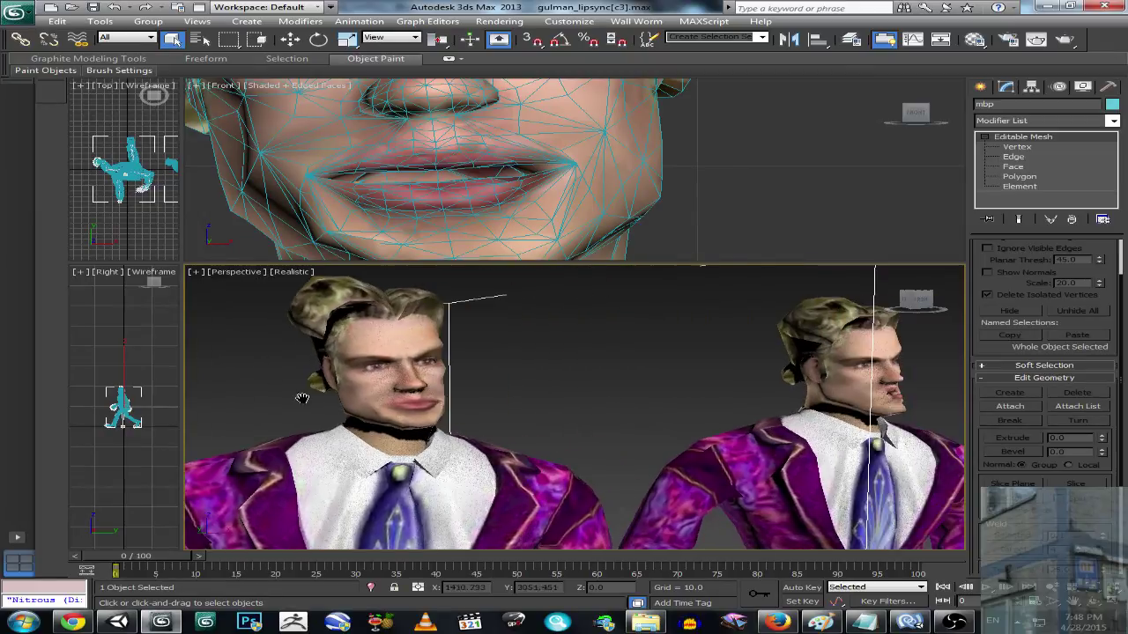
{"action": "middle_click_drag", "start_coordinate": [891, 379], "coordinate": [278, 384]}
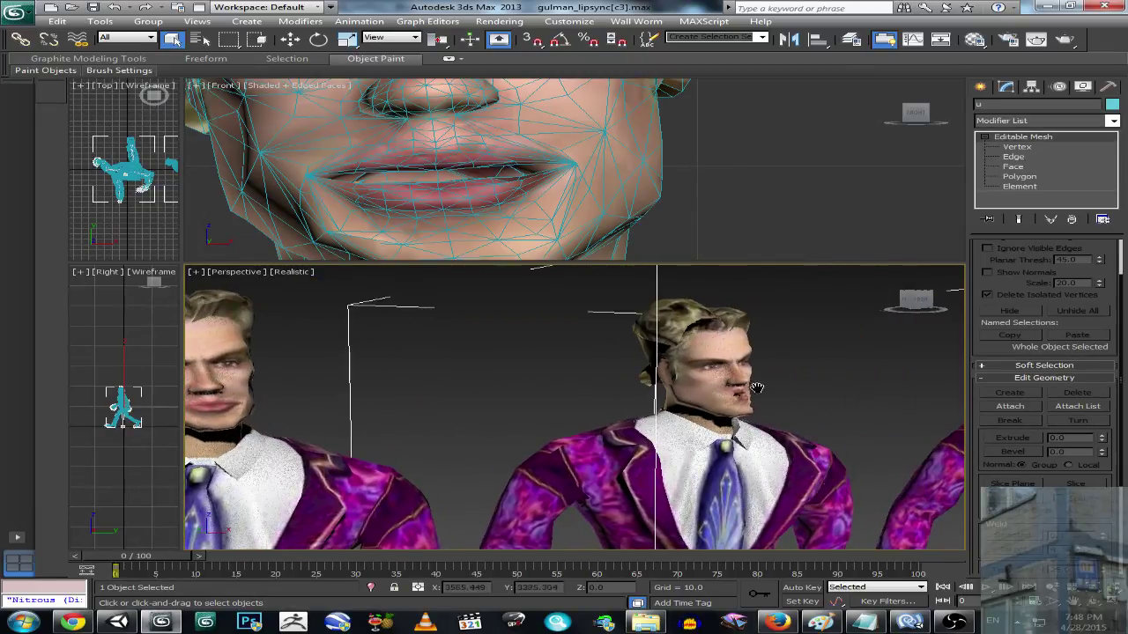
{"action": "middle_click_drag", "start_coordinate": [756, 388], "coordinate": [510, 388]}
{"action": "middle_click_drag", "start_coordinate": [672, 392], "coordinate": [300, 415]}
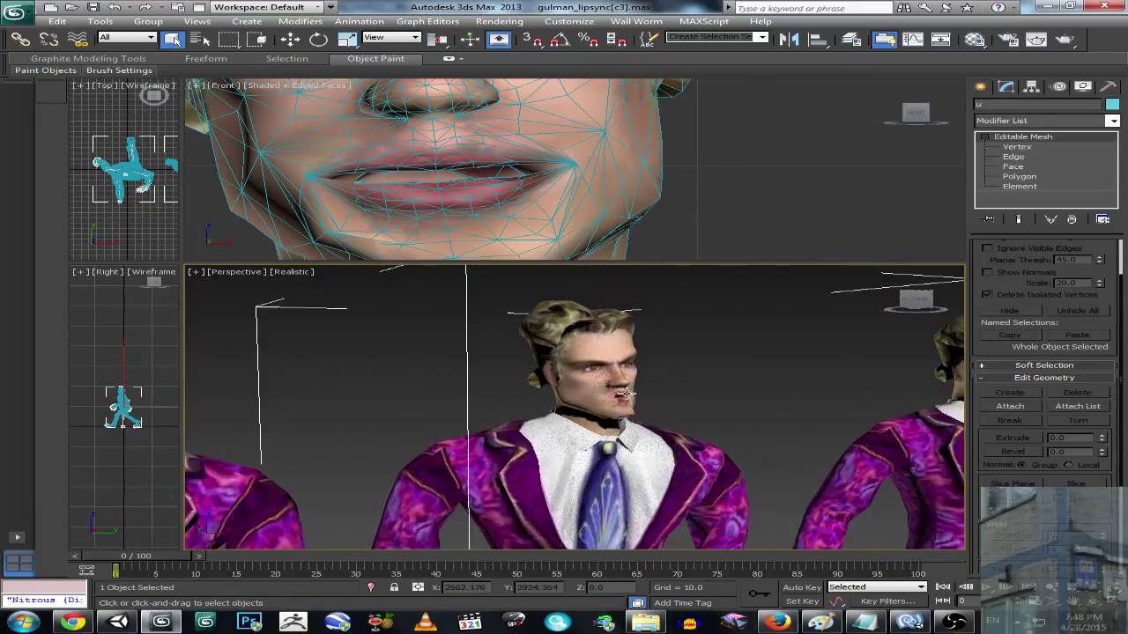
{"action": "middle_click_drag", "start_coordinate": [792, 387], "coordinate": [493, 388]}
{"action": "middle_click_drag", "start_coordinate": [901, 370], "coordinate": [548, 396]}
{"action": "middle_click_drag", "start_coordinate": [656, 396], "coordinate": [533, 393]}
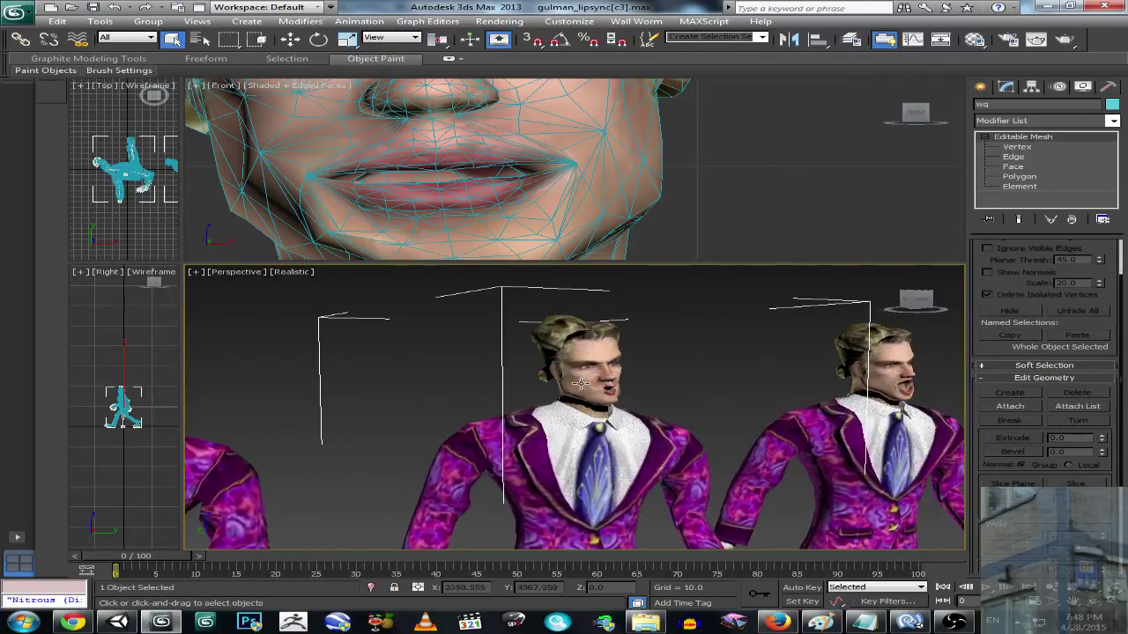
{"action": "middle_click_drag", "start_coordinate": [810, 406], "coordinate": [737, 405]}
{"action": "left_click", "coordinate": [797, 385]}
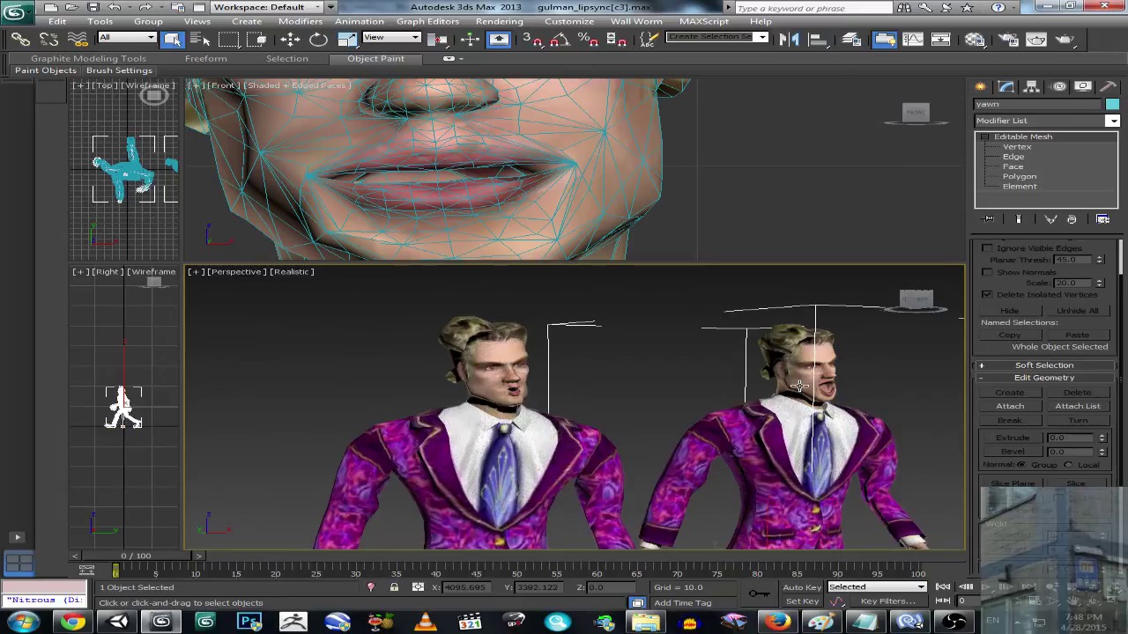
{"action": "scroll", "coordinate": [798, 396], "scroll_direction": "down", "scroll_amount": 3}
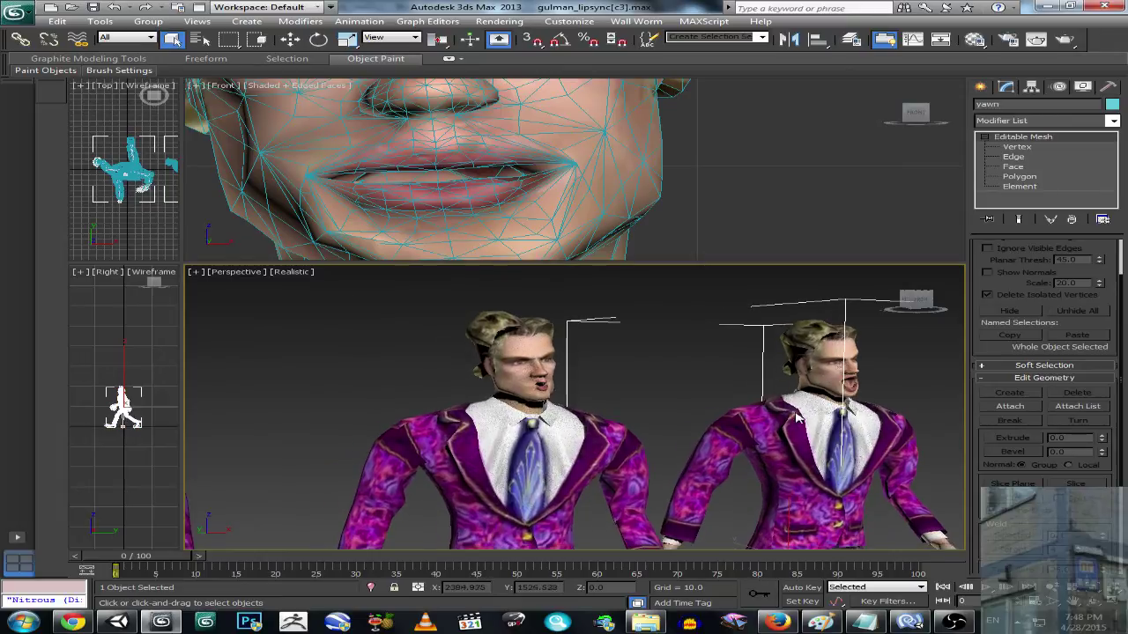
{"action": "scroll", "coordinate": [798, 407], "scroll_direction": "down", "scroll_amount": 6}
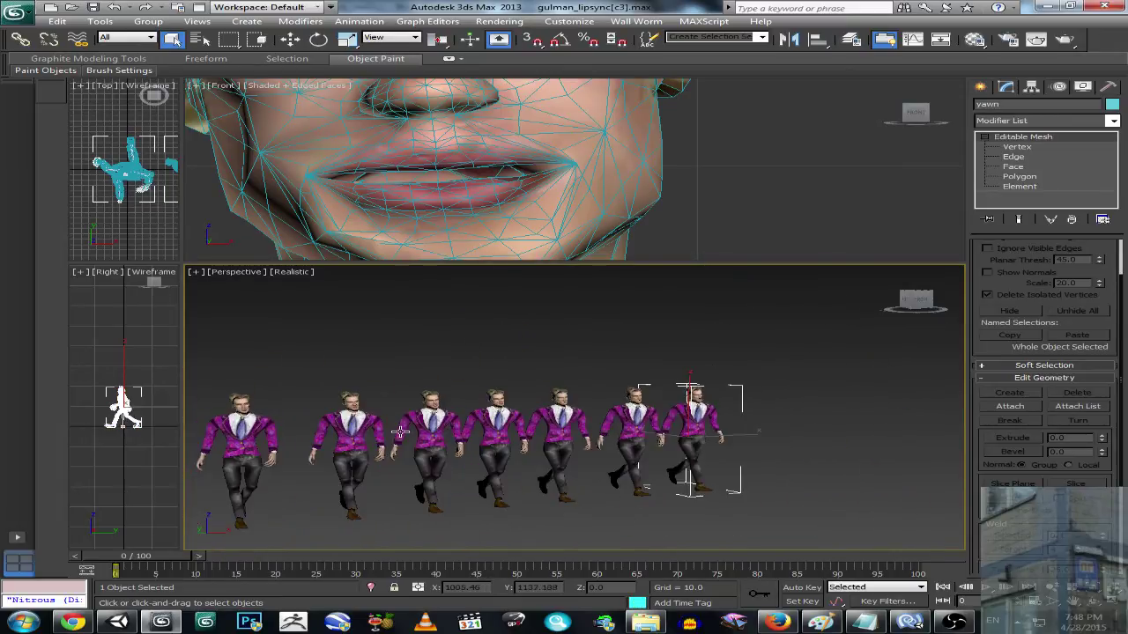
Step: Select the base SMDImport character to list its ten phoneme Morpher channels, o through yawn
{"action": "scroll", "coordinate": [600, 436], "scroll_direction": "up", "scroll_amount": 2}
{"action": "scroll", "coordinate": [599, 436], "scroll_direction": "down", "scroll_amount": 3}
{"action": "middle_click_drag", "start_coordinate": [599, 437], "coordinate": [850, 436]}
{"action": "scroll", "coordinate": [436, 423], "scroll_direction": "up", "scroll_amount": 6}
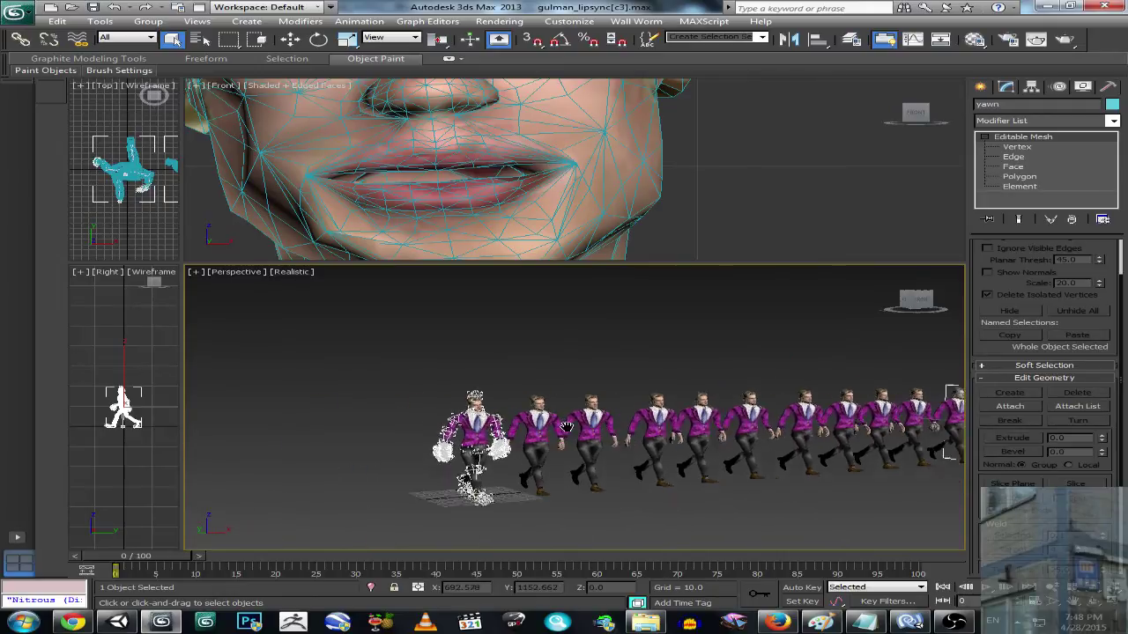
{"action": "scroll", "coordinate": [436, 423], "scroll_direction": "up", "scroll_amount": 2}
{"action": "left_click", "coordinate": [558, 426]}
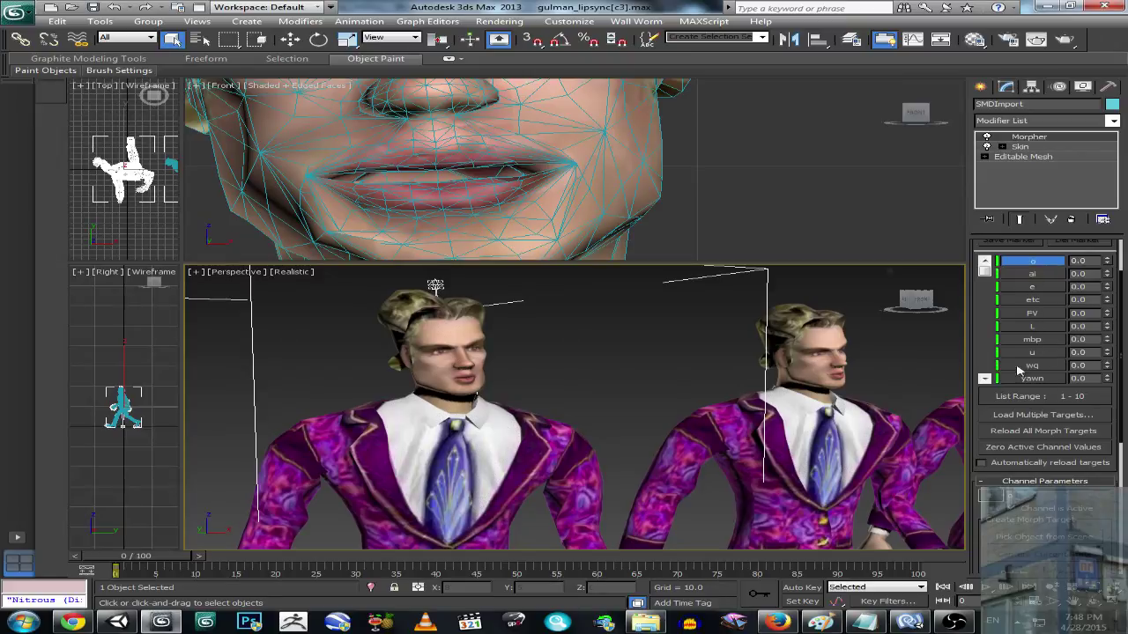
Step: Open gulman_lipsync[d].max from the Application menu, declining to save the current scene
{"action": "middle_click_drag", "start_coordinate": [838, 414], "coordinate": [821, 401]}
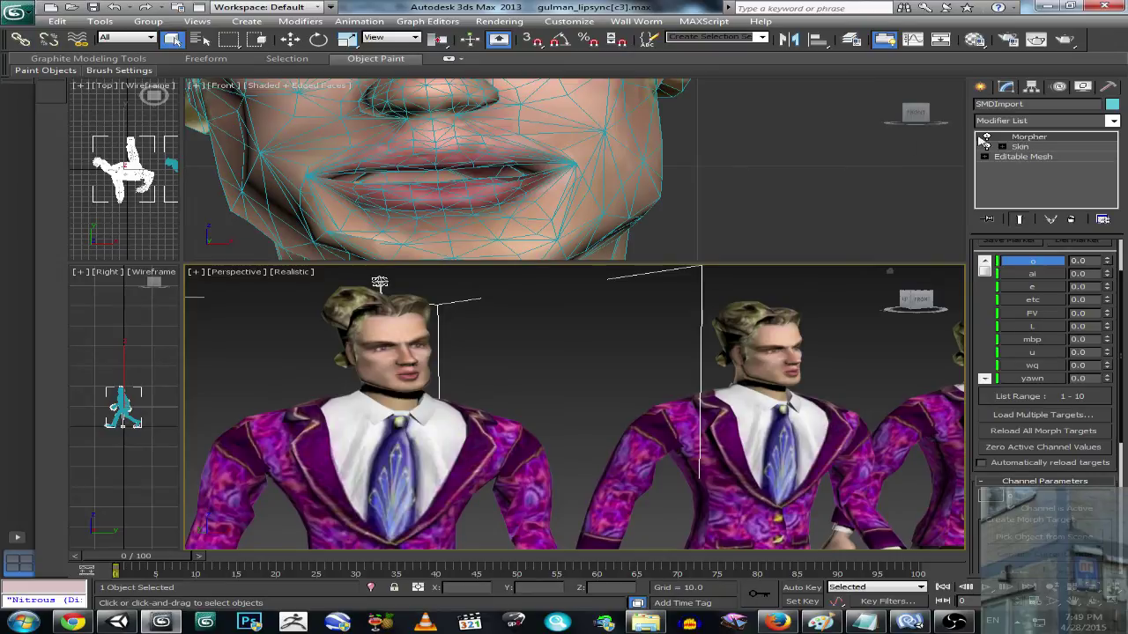
{"action": "left_click", "coordinate": [18, 13]}
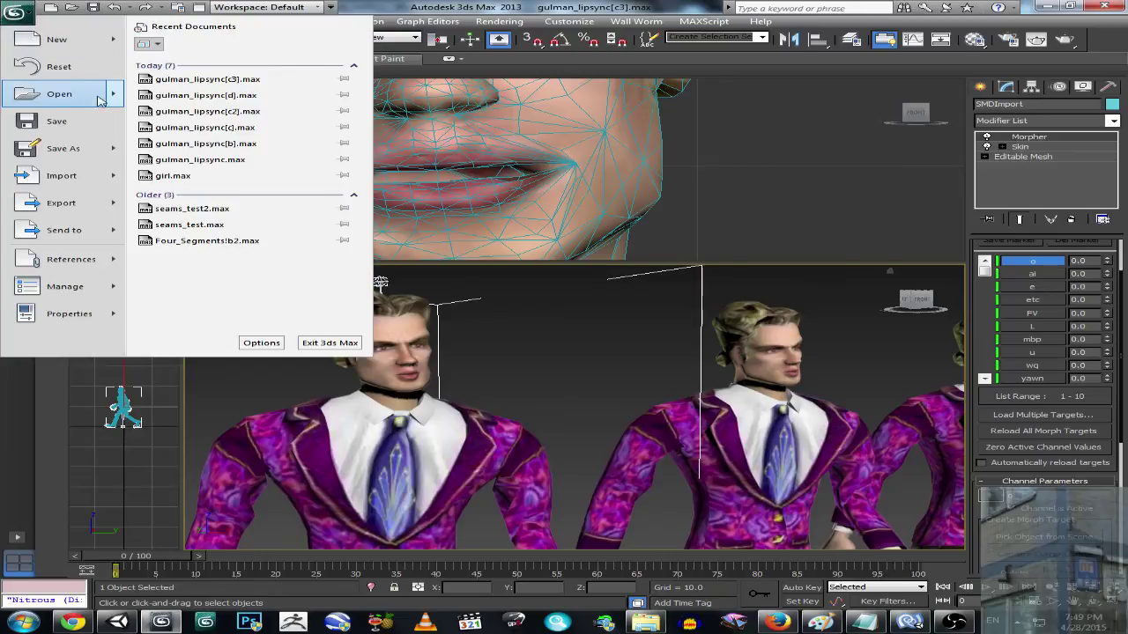
{"action": "left_click", "coordinate": [88, 95]}
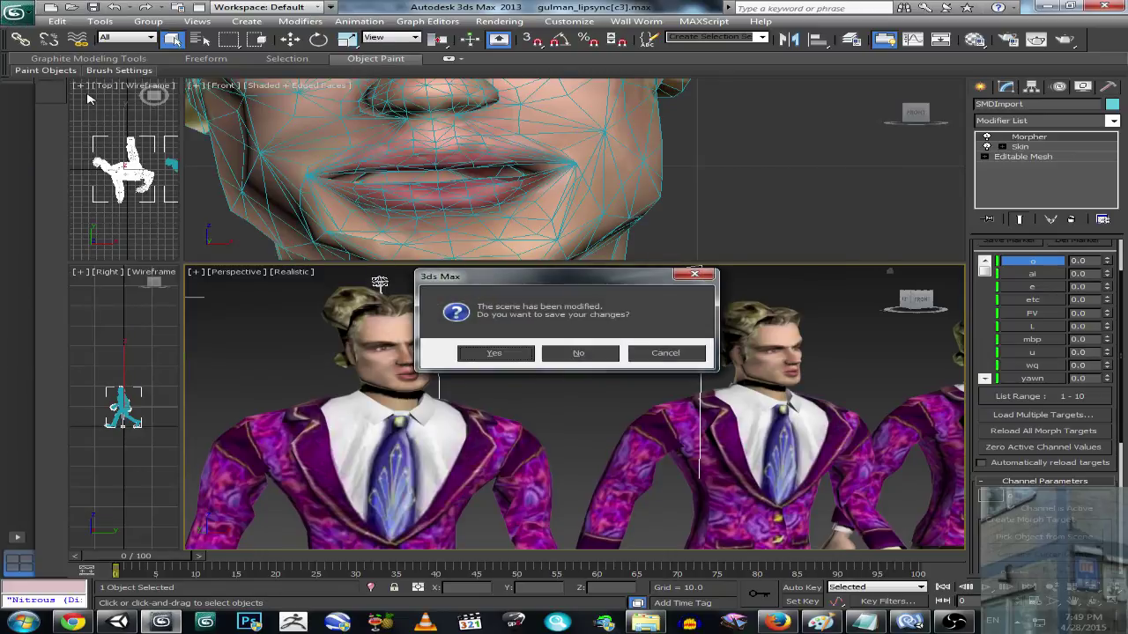
{"action": "left_click", "coordinate": [556, 355]}
{"action": "left_click", "coordinate": [159, 198]}
{"action": "left_click", "coordinate": [906, 414]}
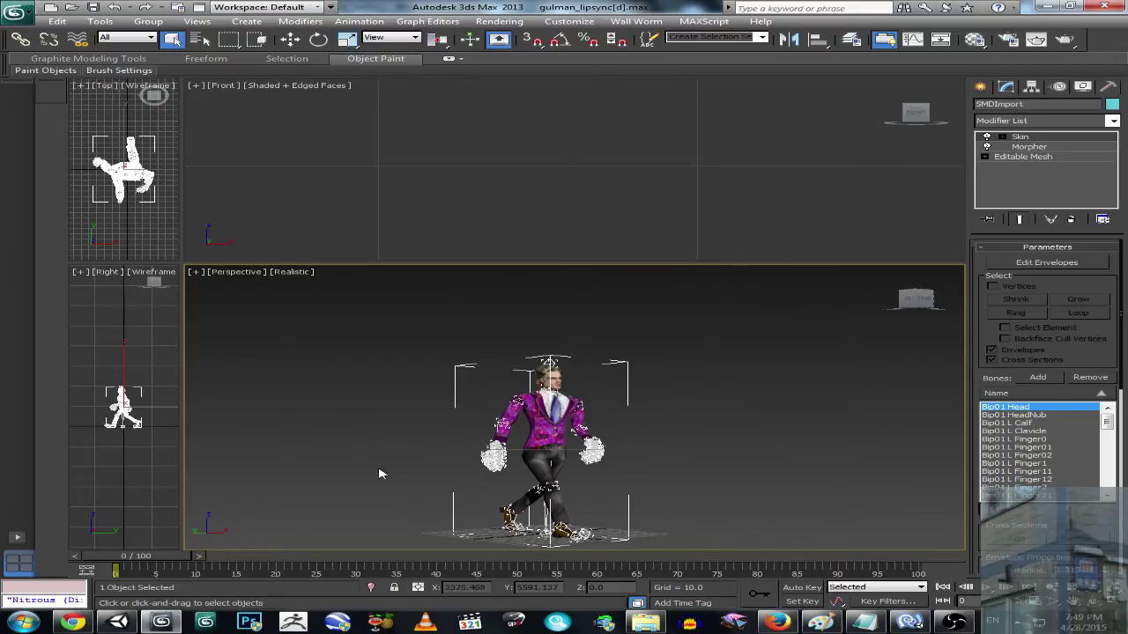
Step: Back in Unity, review the Cheshire component and keep 'ai' as the AI Shape
{"action": "left_click", "coordinate": [118, 622]}
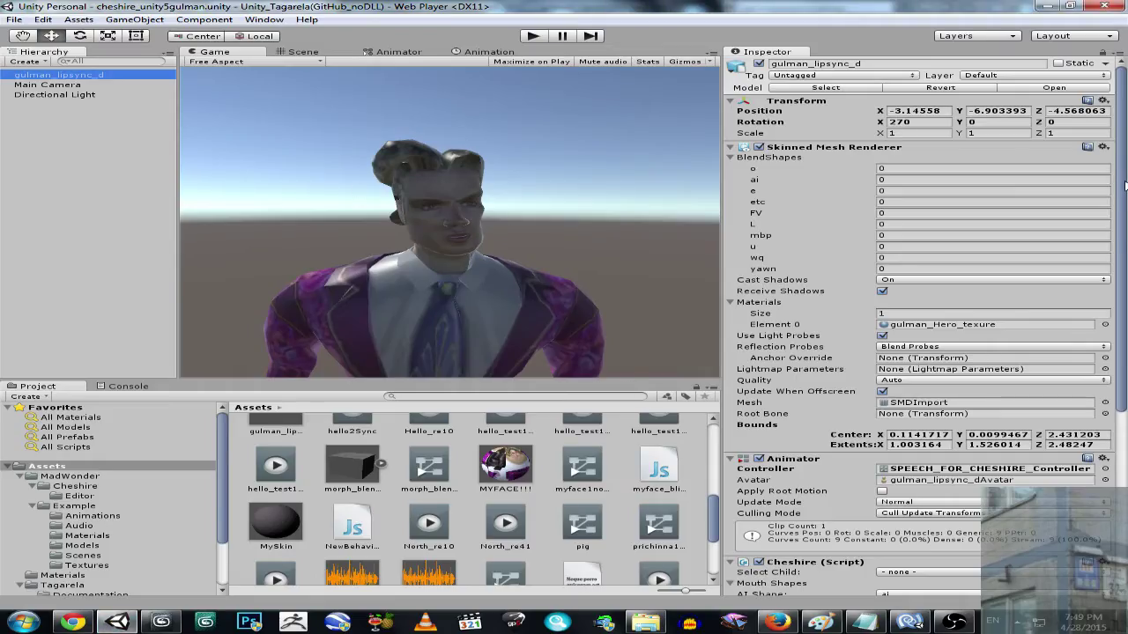
{"action": "scroll", "coordinate": [766, 291], "scroll_direction": "down", "scroll_amount": 10}
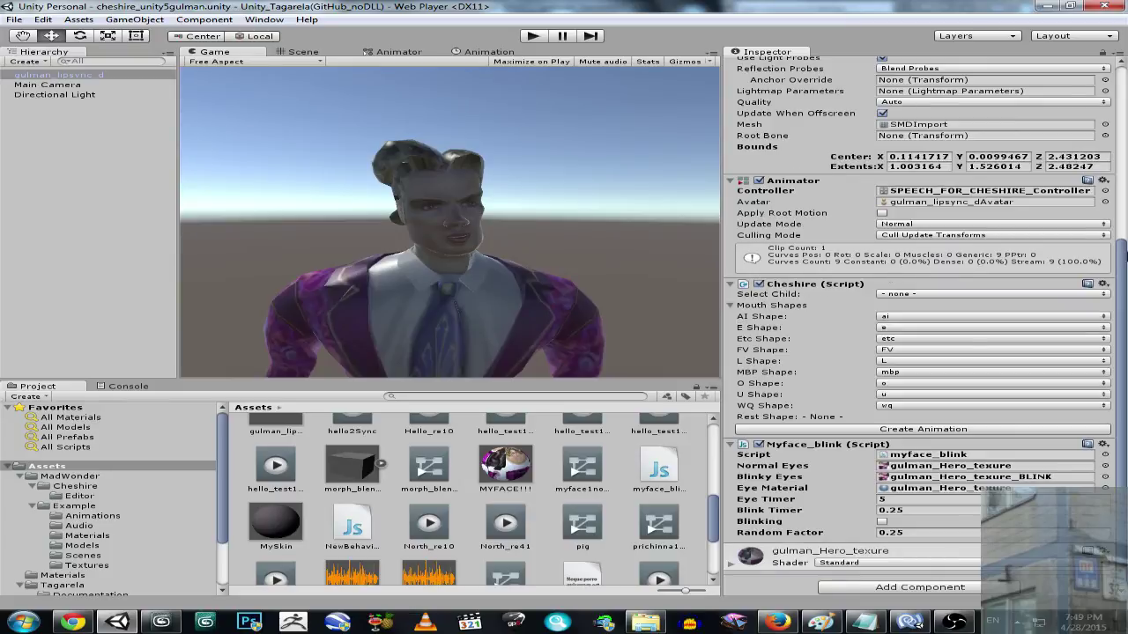
{"action": "left_click_drag", "start_coordinate": [1125, 251], "coordinate": [1124, 253]}
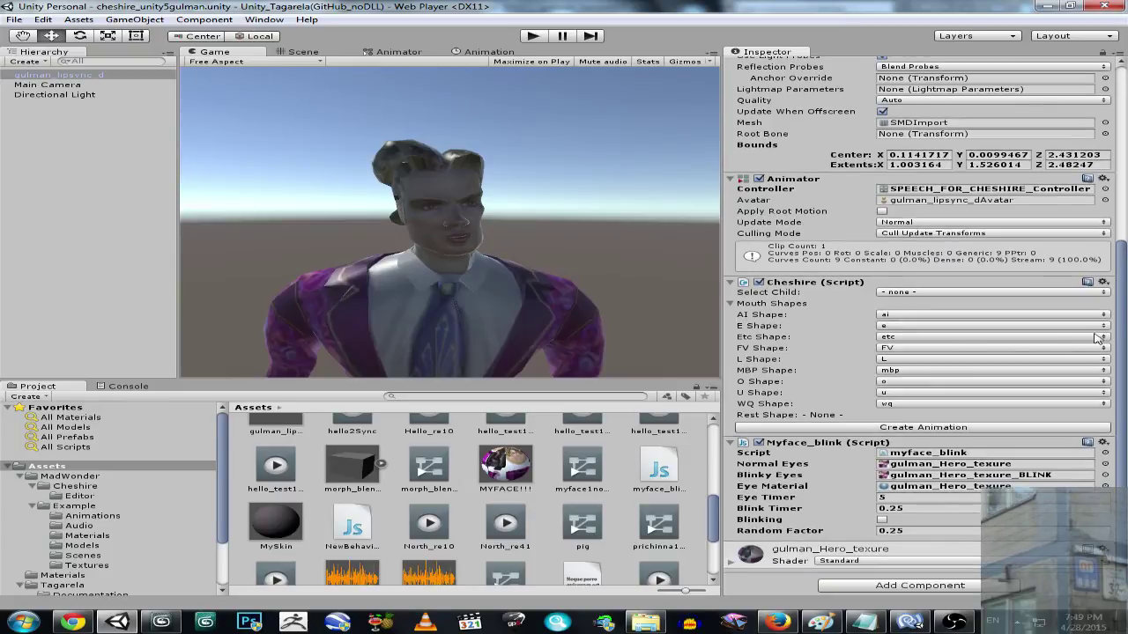
{"action": "left_click", "coordinate": [892, 317]}
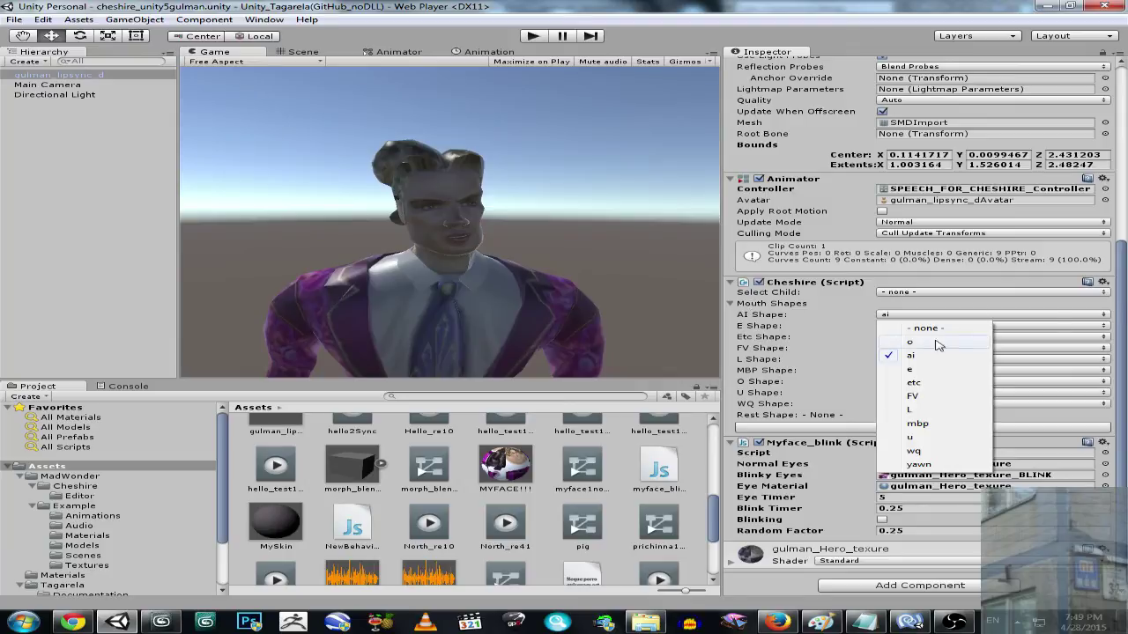
{"action": "left_click", "coordinate": [1103, 314]}
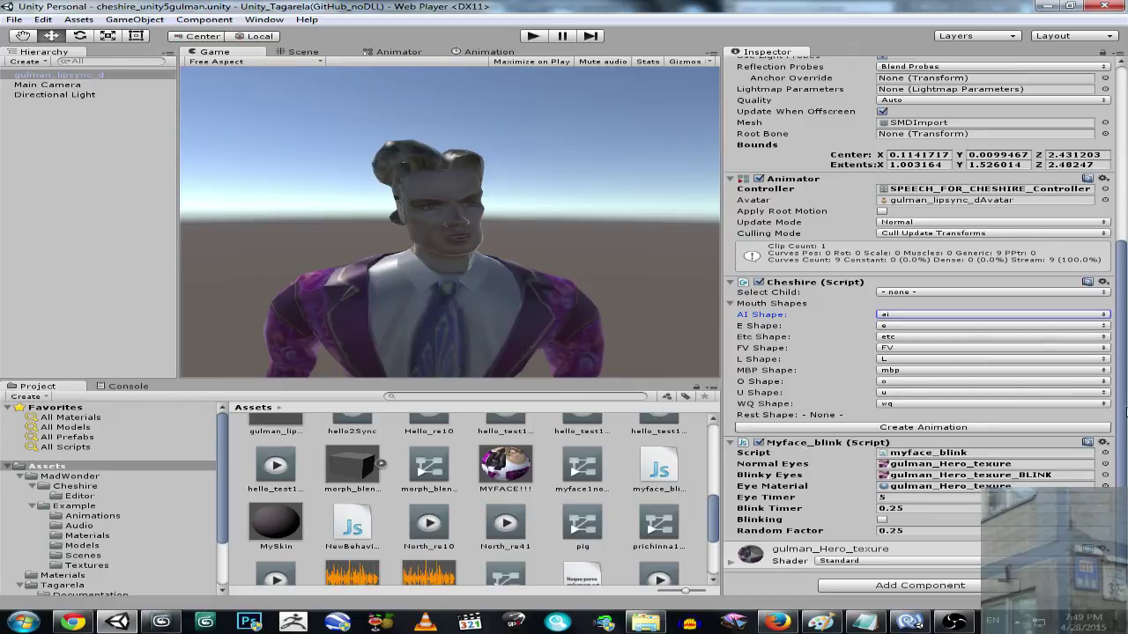
{"action": "left_click_drag", "start_coordinate": [1124, 328], "coordinate": [1124, 399]}
Step: Open Create Lip Sync Animation and set Timing Data to SPEECH_OF_STUPID1Sync
{"action": "left_click", "coordinate": [894, 429]}
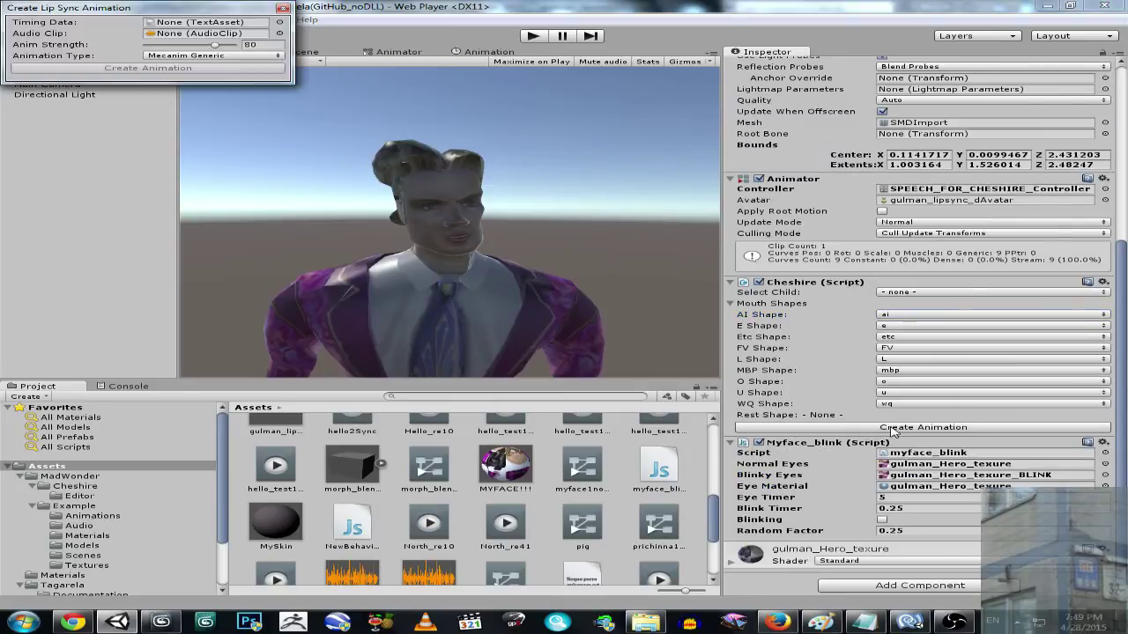
{"action": "left_click", "coordinate": [279, 22]}
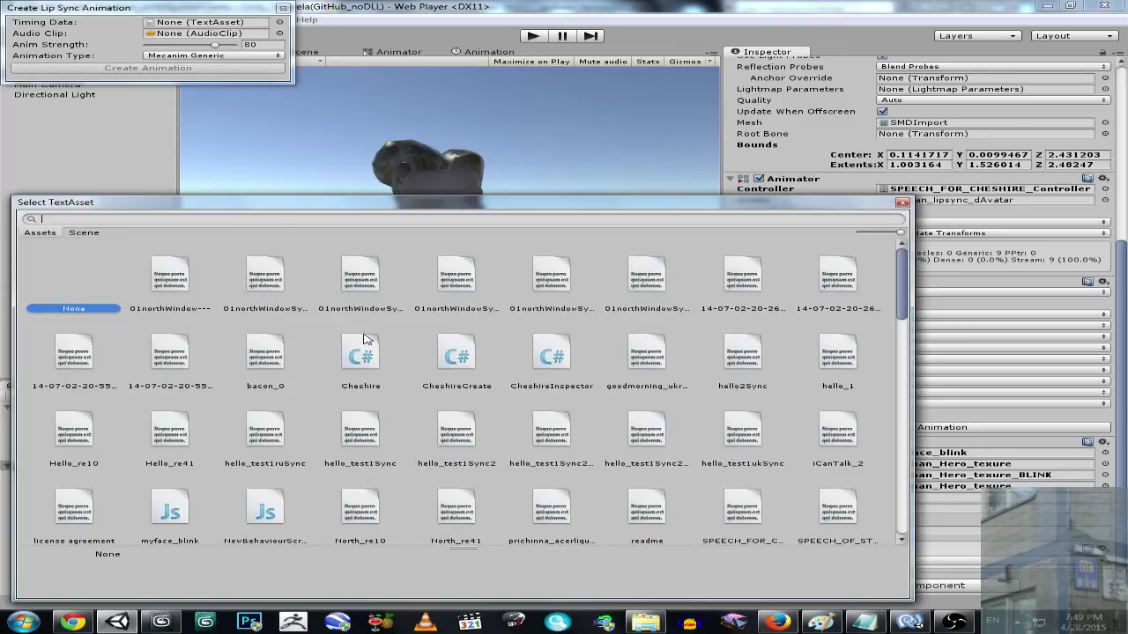
{"action": "type", "text": "STU"}
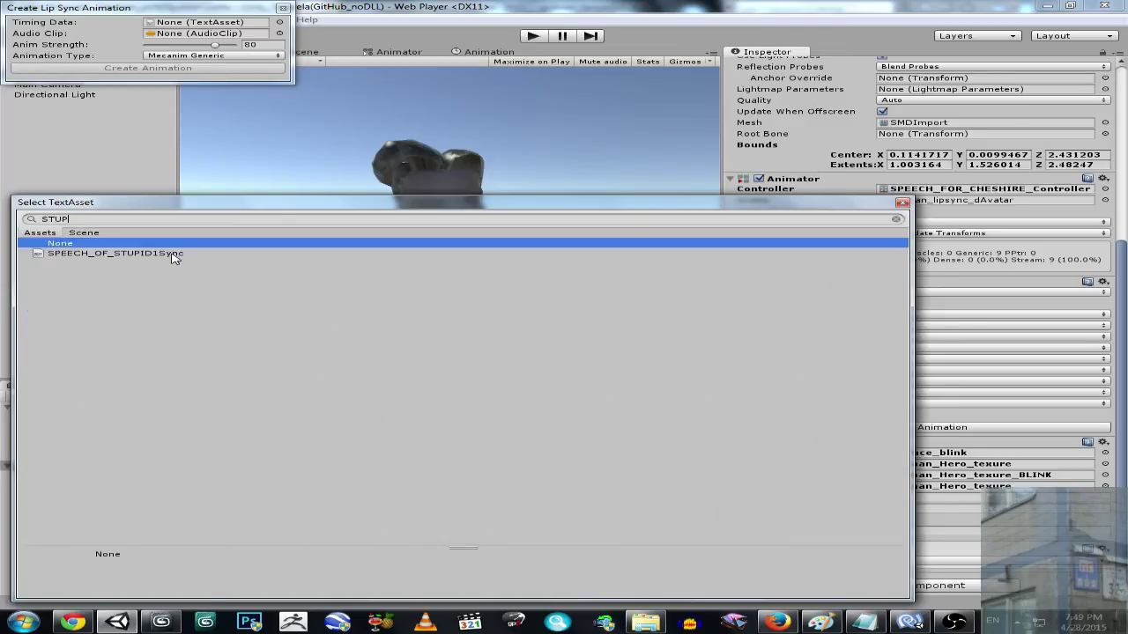
{"action": "type", "text": "P"}
{"action": "left_click", "coordinate": [174, 256]}
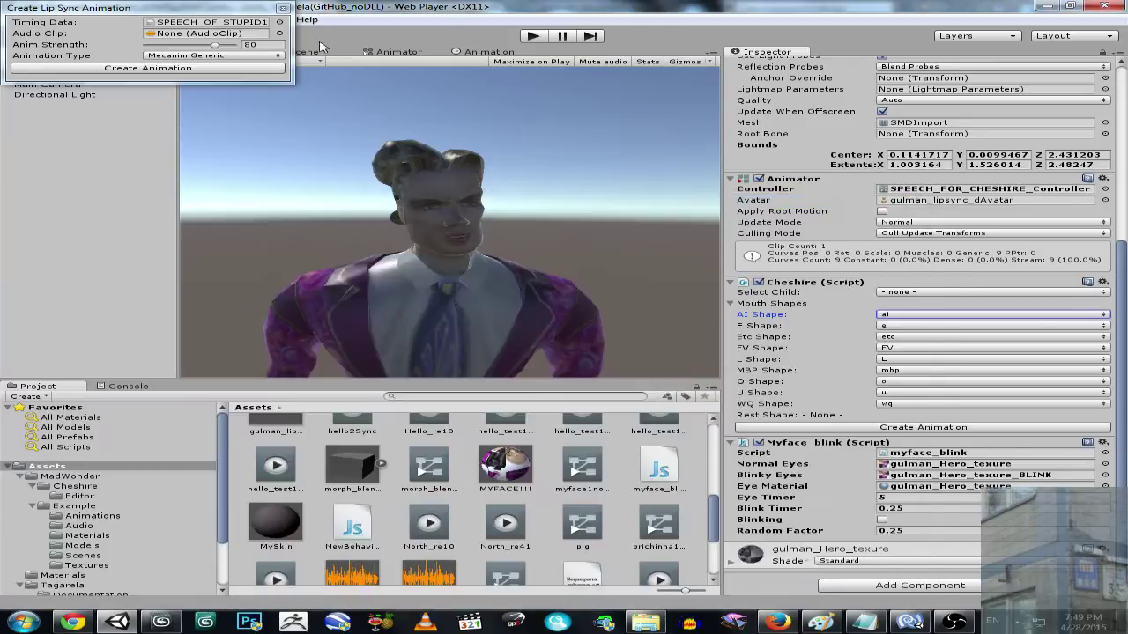
Step: Set the audio clip to SPEECH_OF_STUPID1, generate the animation and save SPEECH_OF_STUPID1Sync.anim
{"action": "left_click", "coordinate": [279, 34]}
{"action": "type", "text": "STUP"}
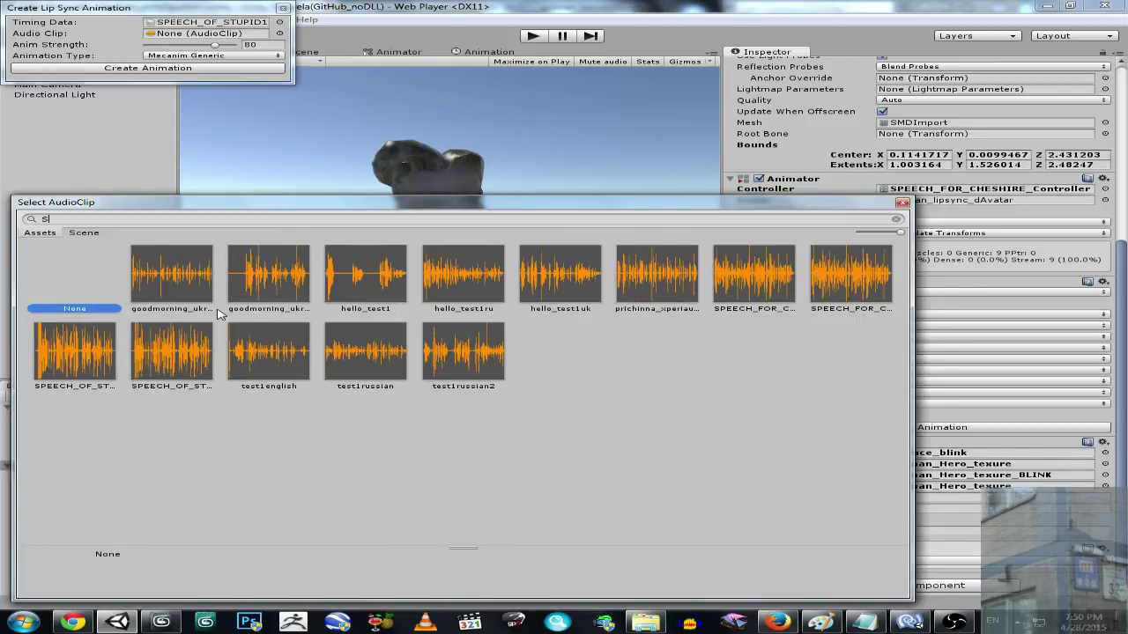
{"action": "left_click", "coordinate": [188, 293]}
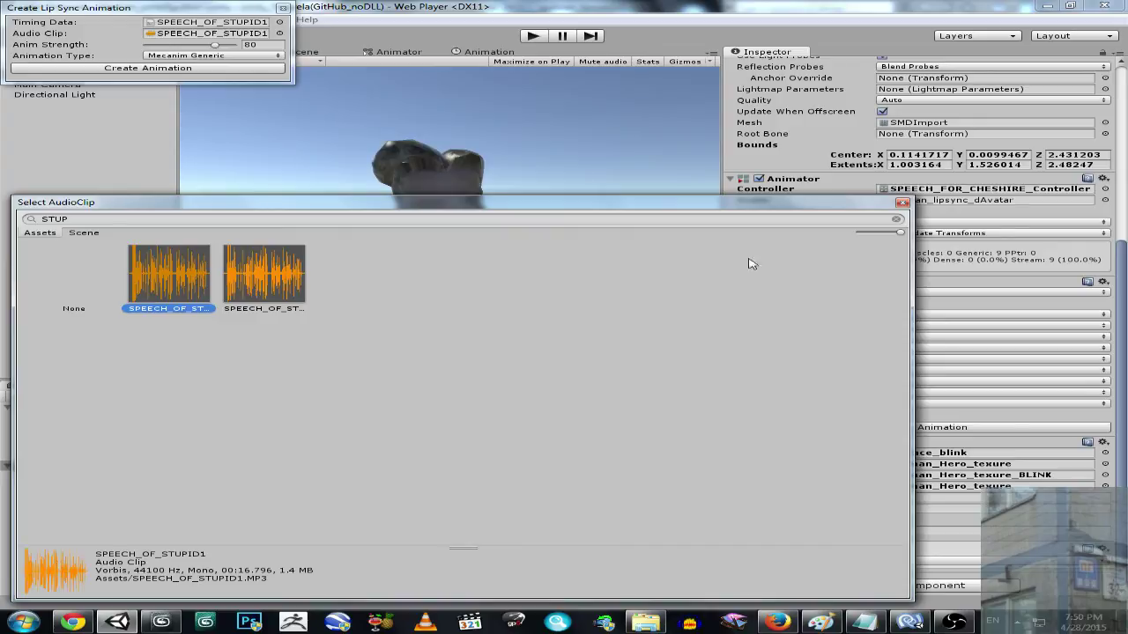
{"action": "left_click", "coordinate": [902, 202]}
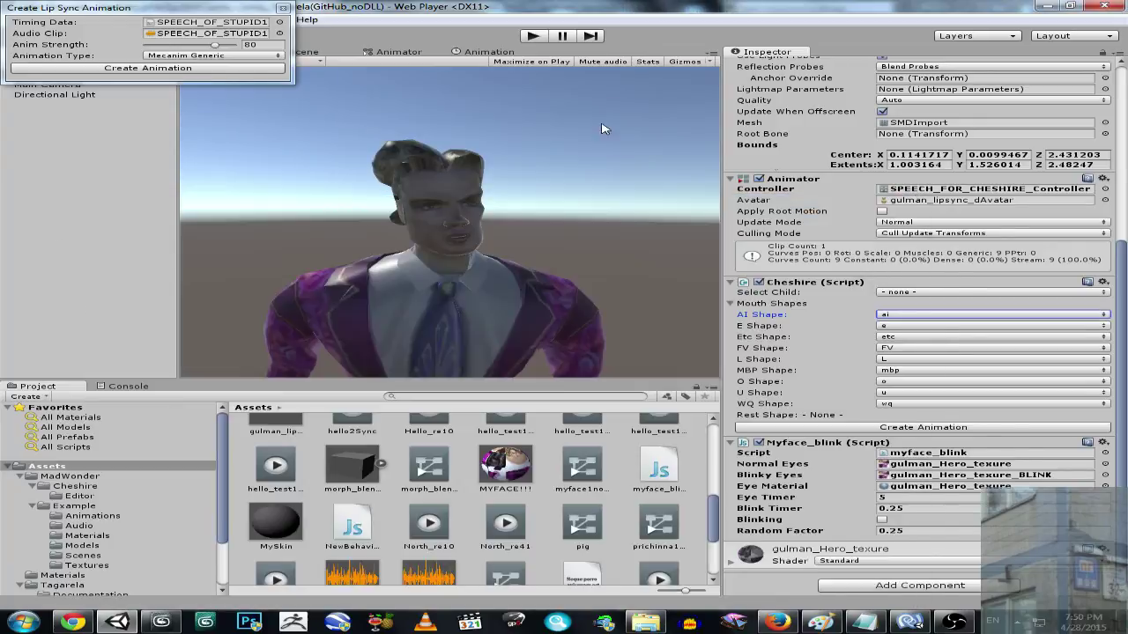
{"action": "left_click", "coordinate": [177, 71]}
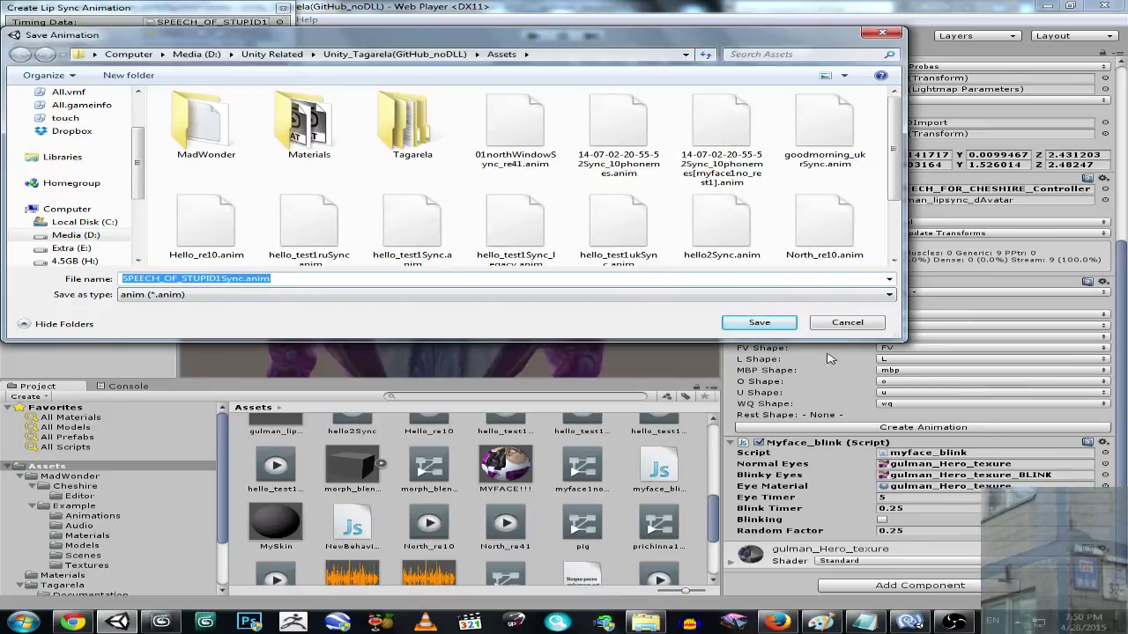
{"action": "left_click", "coordinate": [759, 322]}
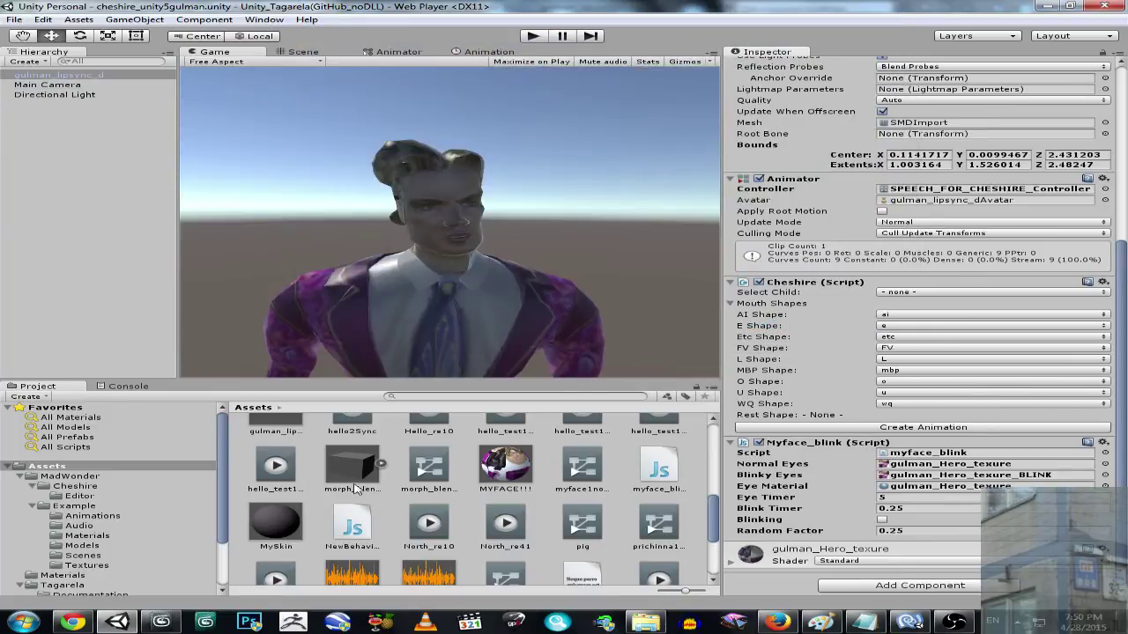
Step: Inspect the 16.718-second SPEECH_OF_STUPID1Sync clip, then the SPEECH_FOR_CHESHIRE_Controller asset
{"action": "scroll", "coordinate": [714, 518], "scroll_direction": "down", "scroll_amount": 3}
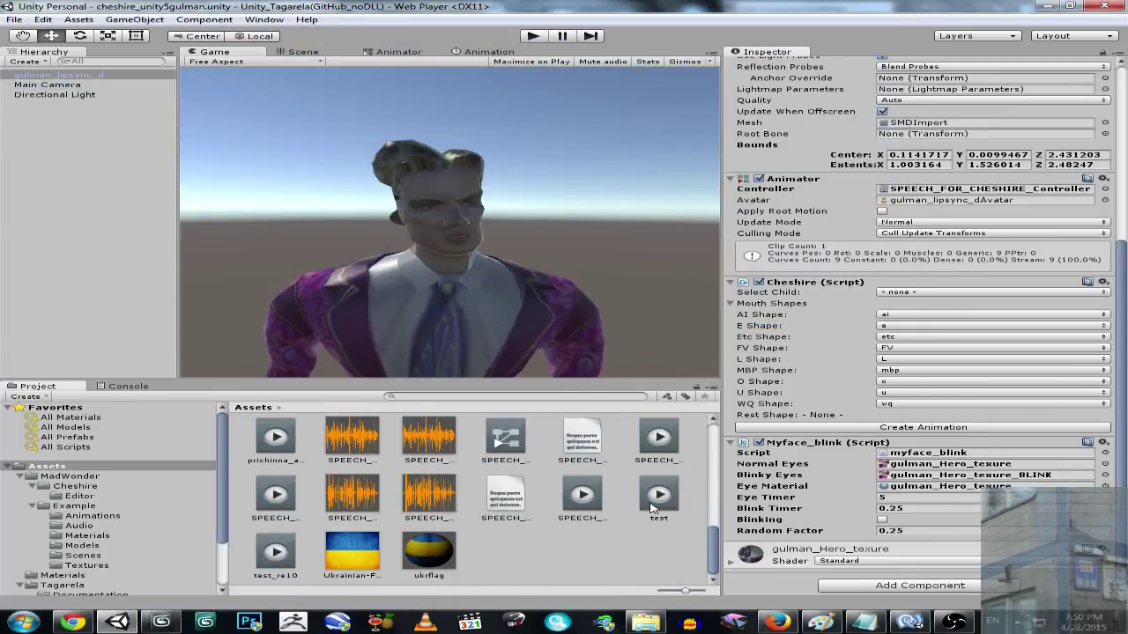
{"action": "left_click", "coordinate": [583, 498]}
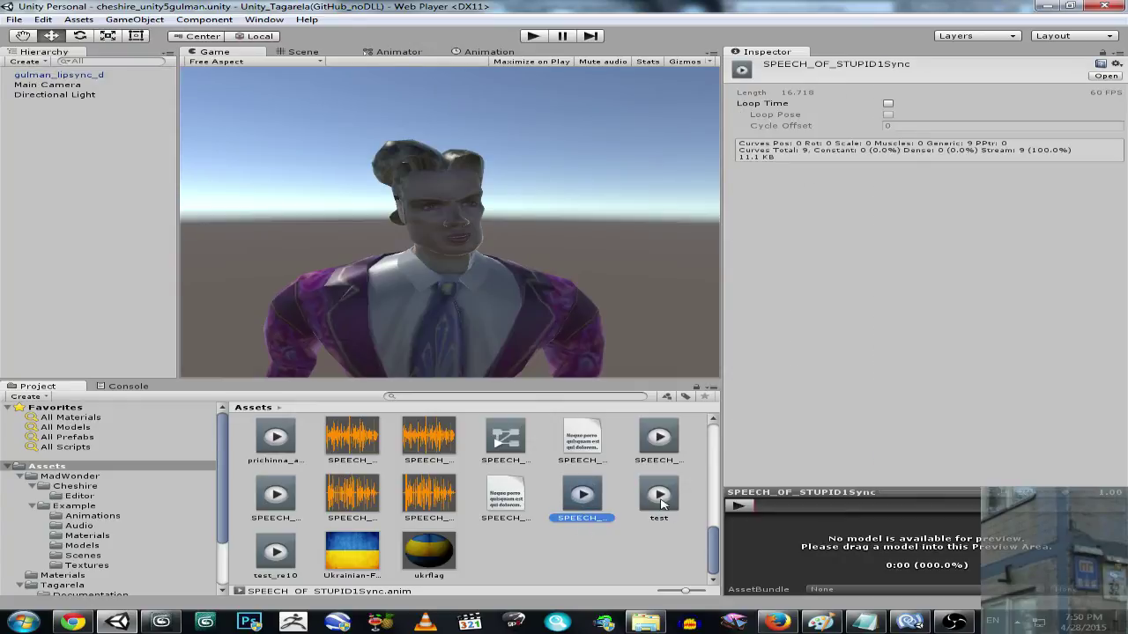
{"action": "mouse_move", "coordinate": [713, 540]}
{"action": "left_mouse_down"}
{"action": "mouse_move", "coordinate": [729, 433]}
{"action": "mouse_move", "coordinate": [722, 557]}
{"action": "mouse_move", "coordinate": [722, 524]}
{"action": "left_mouse_up"}
{"action": "left_click", "coordinate": [497, 520]}
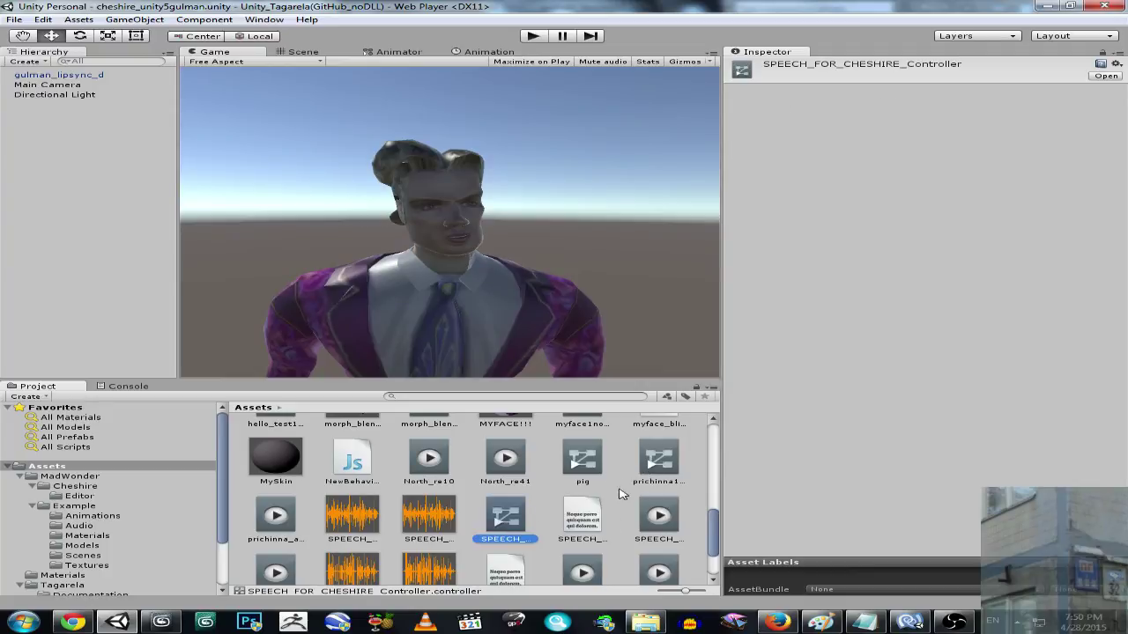
{"action": "scroll", "coordinate": [622, 504], "scroll_direction": "up", "scroll_amount": 2}
{"action": "scroll", "coordinate": [620, 516], "scroll_direction": "up", "scroll_amount": 1}
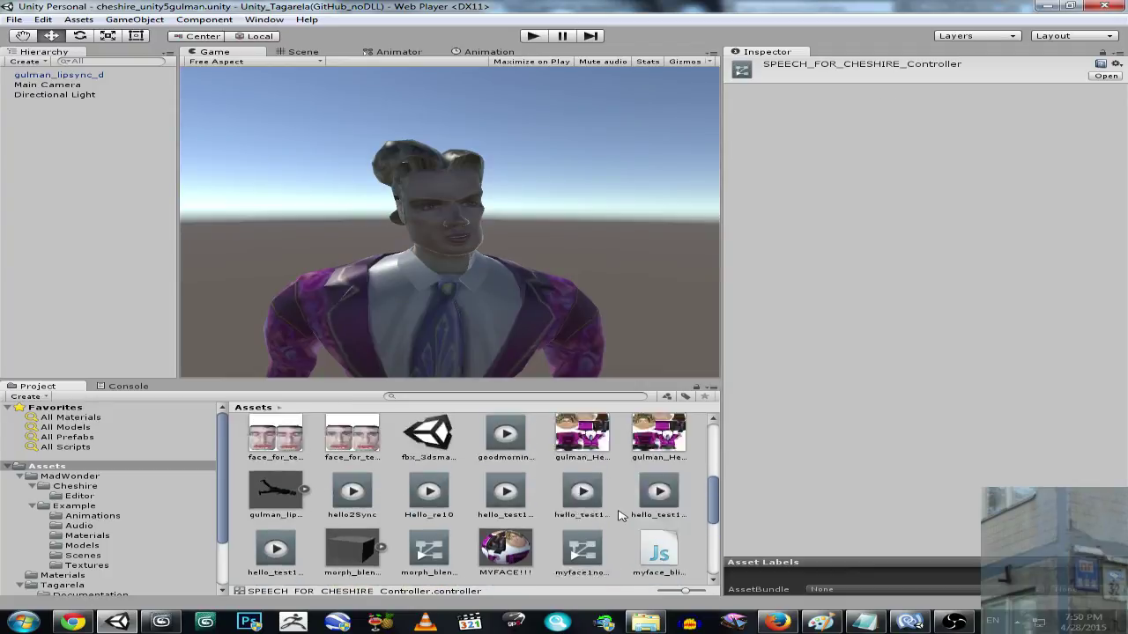
{"action": "scroll", "coordinate": [622, 516], "scroll_direction": "up", "scroll_amount": 2}
{"action": "scroll", "coordinate": [622, 515], "scroll_direction": "down", "scroll_amount": 5}
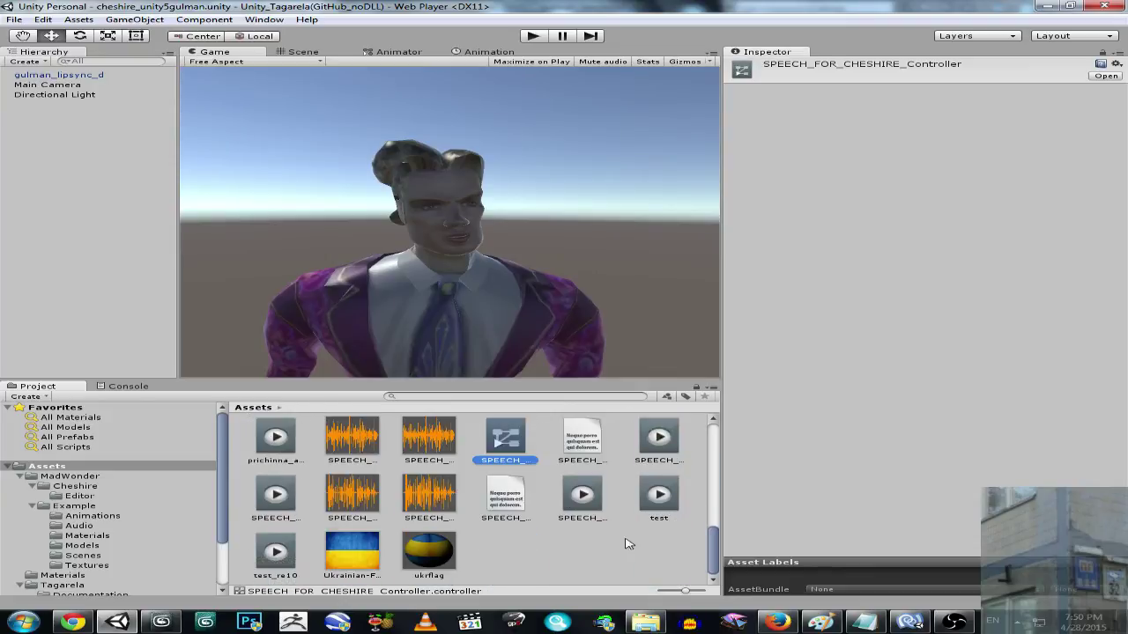
Step: Create a new Animator Controller in Assets named STUPI_SPEECH
{"action": "right_click", "coordinate": [599, 560]}
{"action": "mouse_move", "coordinate": [652, 348]}
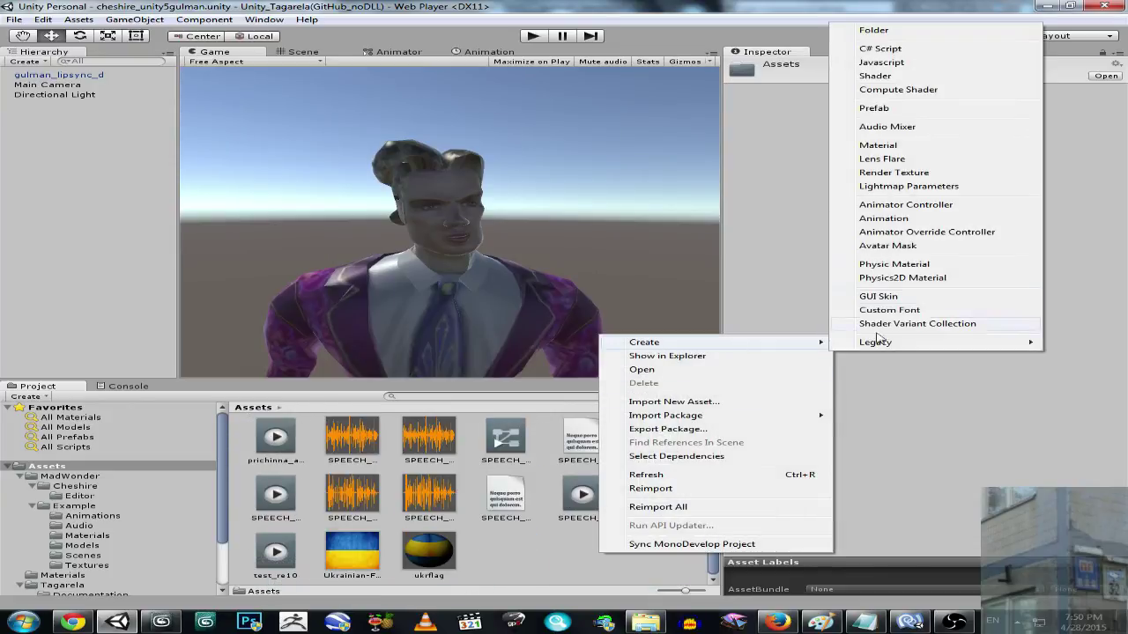
{"action": "left_click", "coordinate": [923, 210]}
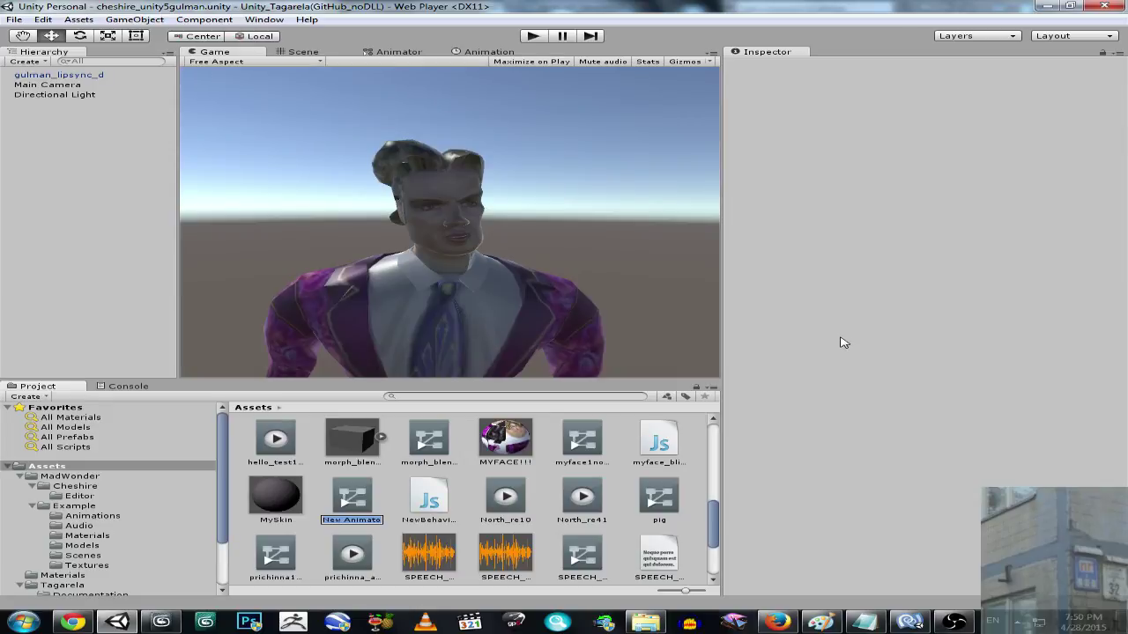
{"action": "type", "text": "ST"}
{"action": "type", "text": "UPI_SPEECH"}
{"action": "key", "text": "Return"}
Step: In STUPI_SPEECH, add an empty state whose motion is SPEECH_OF_STUPID1Sync
{"action": "double_click", "coordinate": [652, 511]}
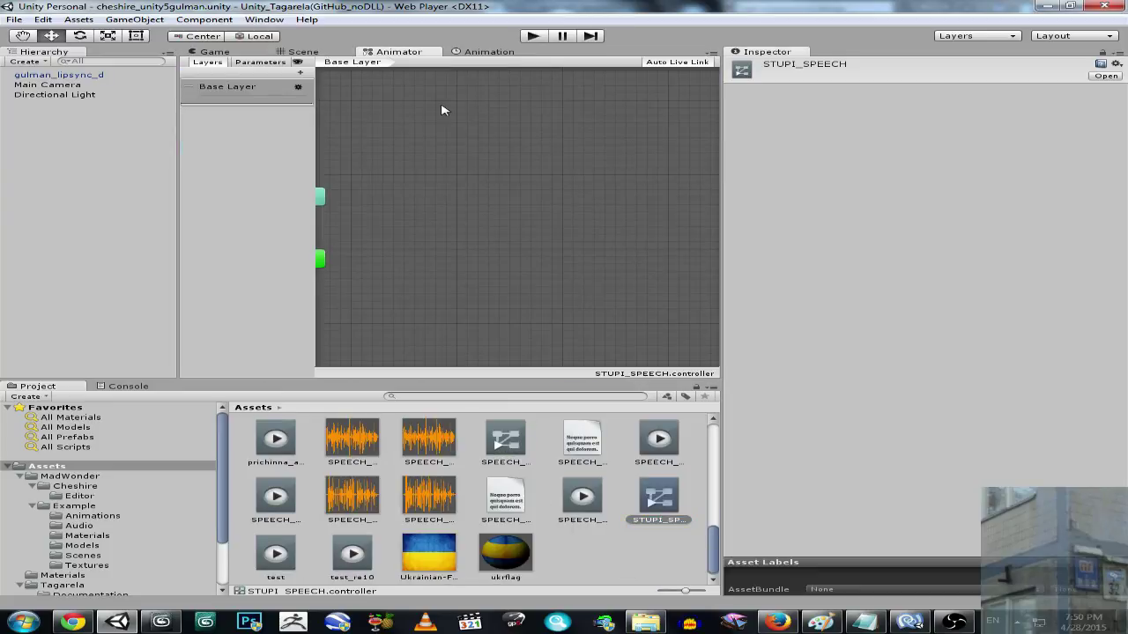
{"action": "right_click", "coordinate": [577, 252]}
{"action": "mouse_move", "coordinate": [684, 257]}
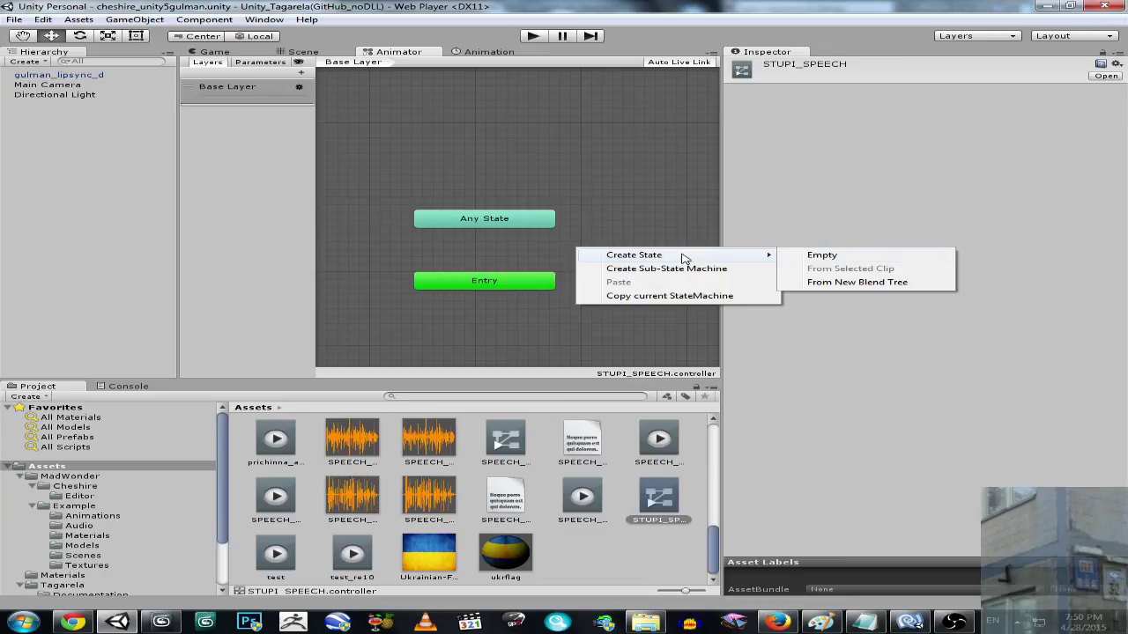
{"action": "left_click", "coordinate": [822, 258]}
{"action": "left_click", "coordinate": [561, 257]}
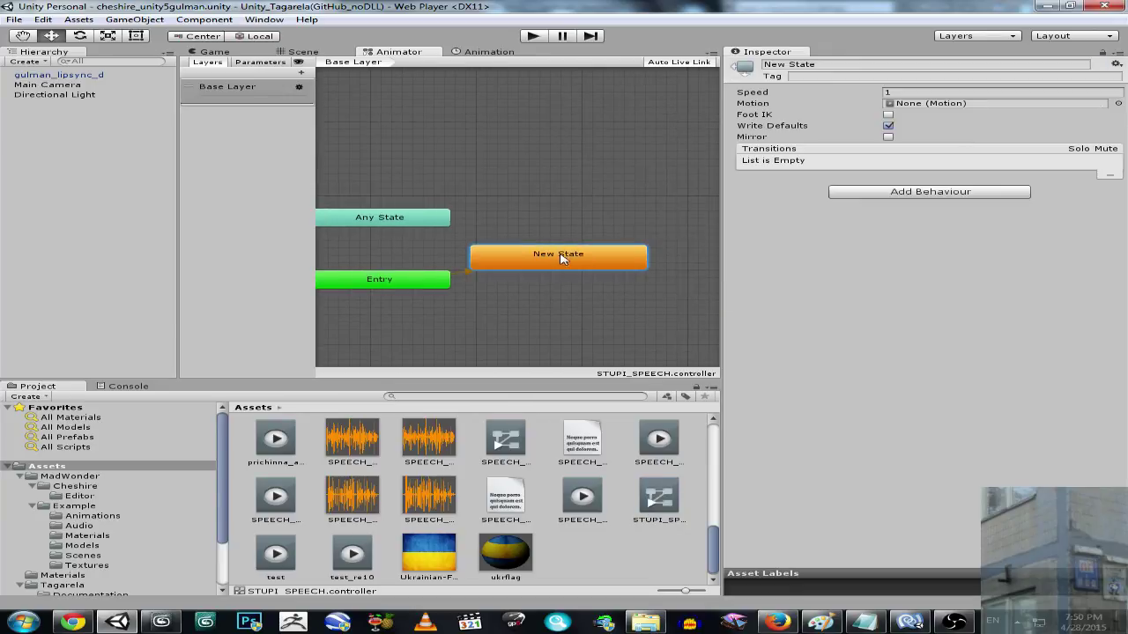
{"action": "left_click", "coordinate": [1115, 105]}
{"action": "left_click", "coordinate": [48, 233]}
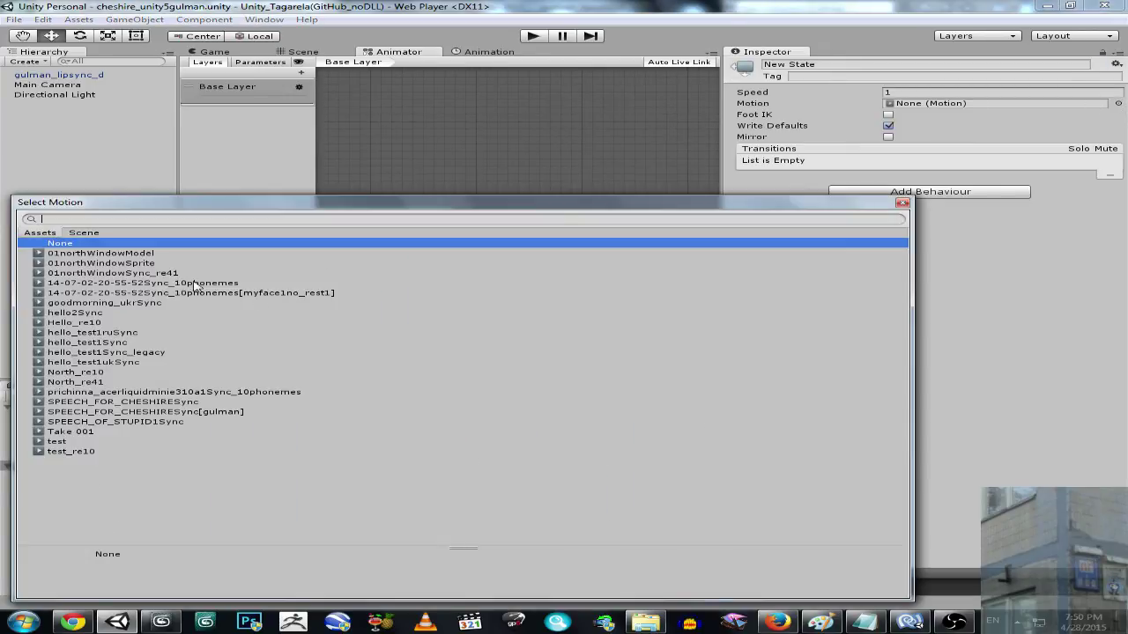
{"action": "left_click", "coordinate": [126, 422]}
{"action": "left_click", "coordinate": [902, 204]}
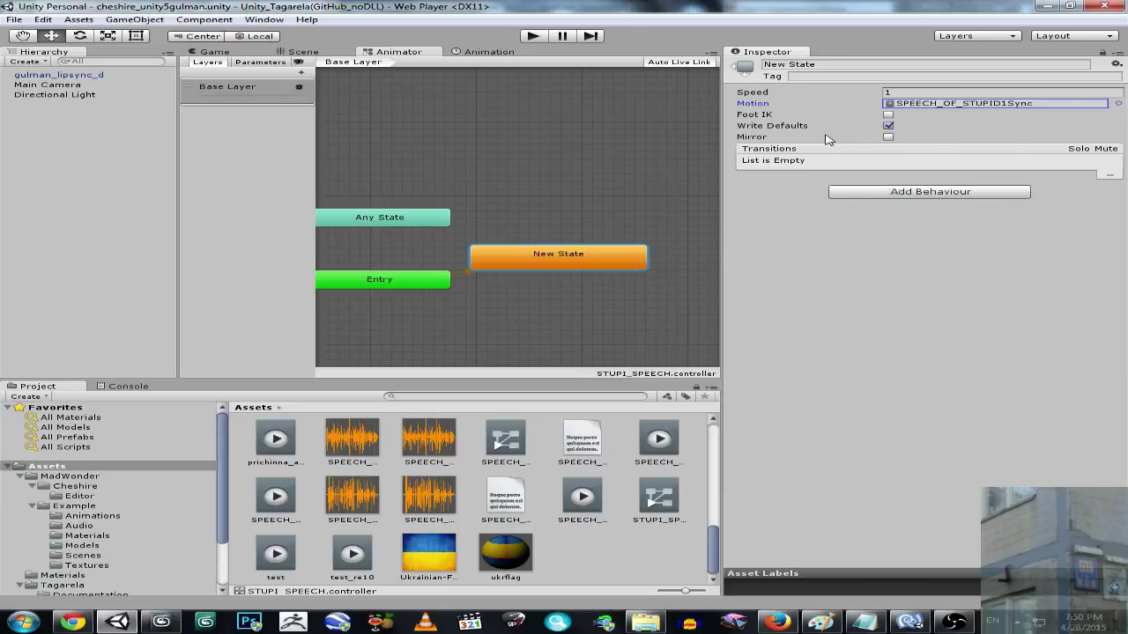
Step: Assign STUPI_SPEECH as the controller in the character's Animator component
{"action": "left_click", "coordinate": [291, 53]}
{"action": "left_click", "coordinate": [450, 203]}
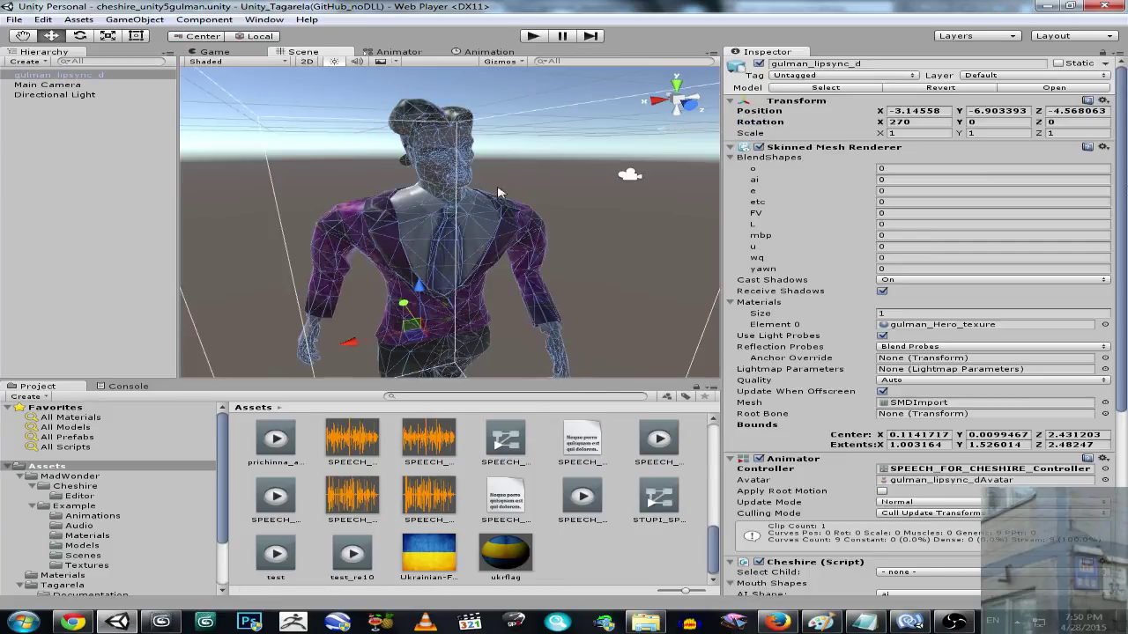
{"action": "scroll", "coordinate": [1092, 414], "scroll_direction": "down", "scroll_amount": 10}
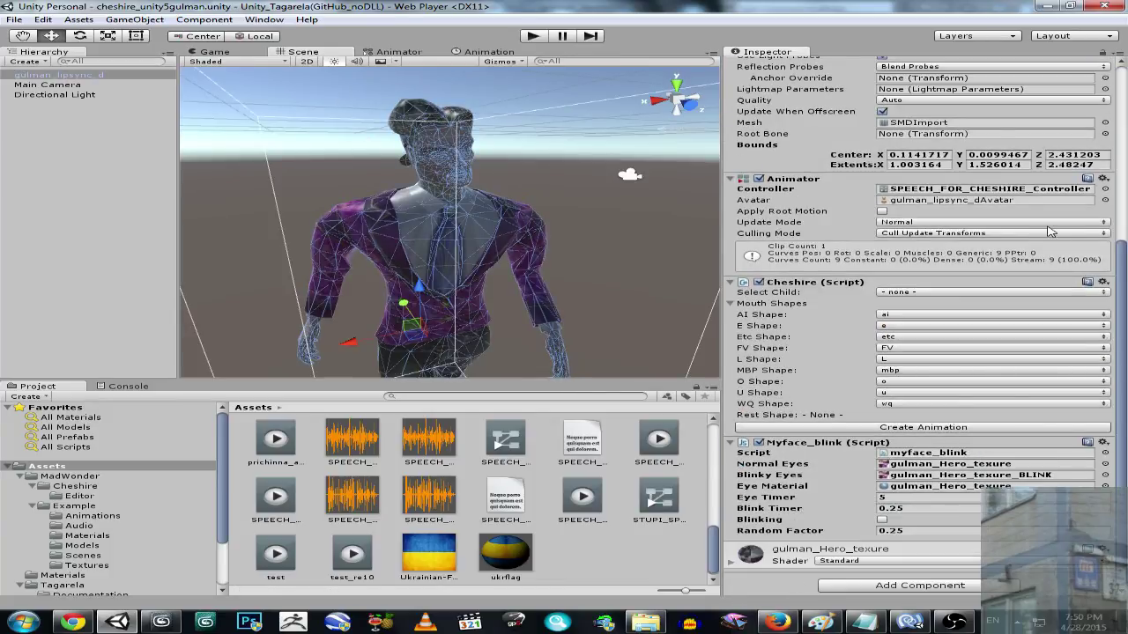
{"action": "left_click", "coordinate": [1105, 189]}
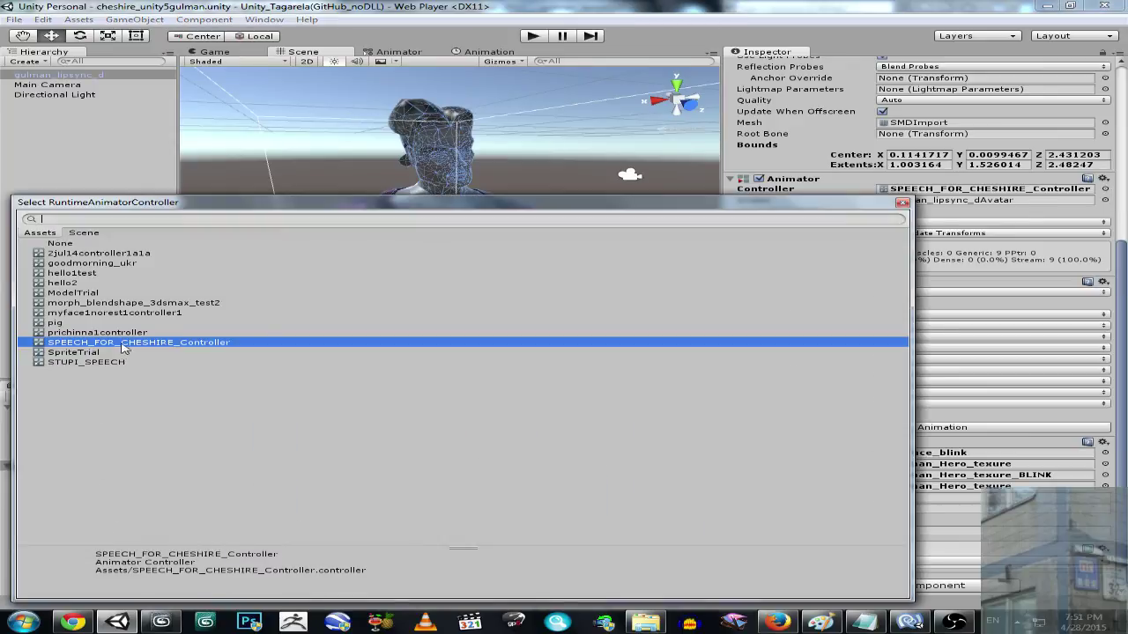
{"action": "left_click", "coordinate": [84, 363]}
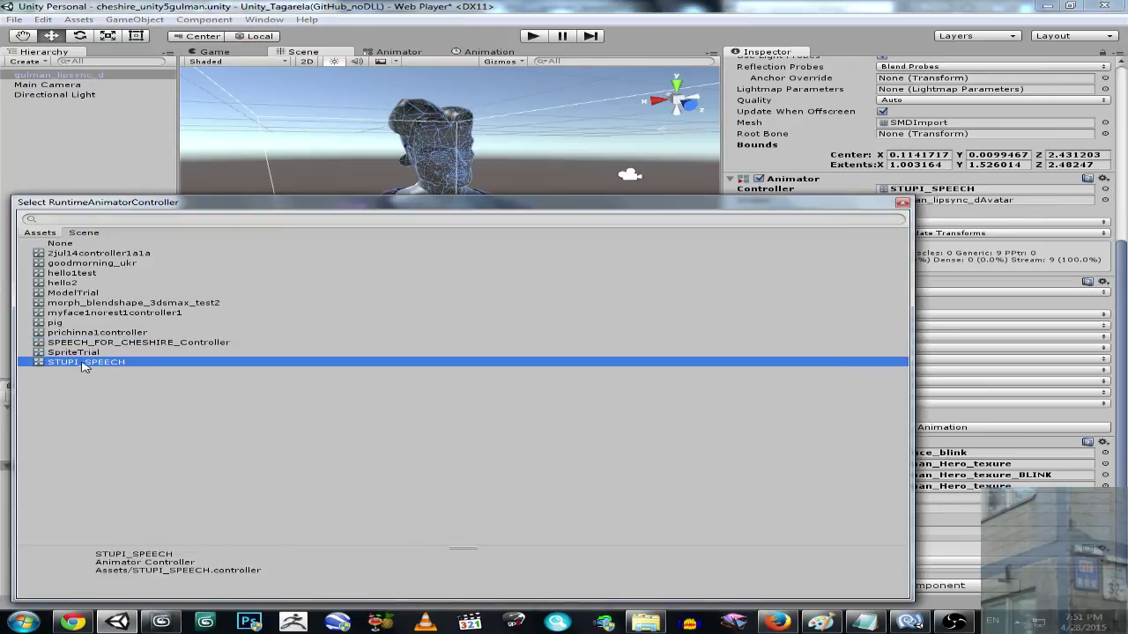
{"action": "left_click", "coordinate": [902, 203]}
{"action": "left_click", "coordinate": [244, 53]}
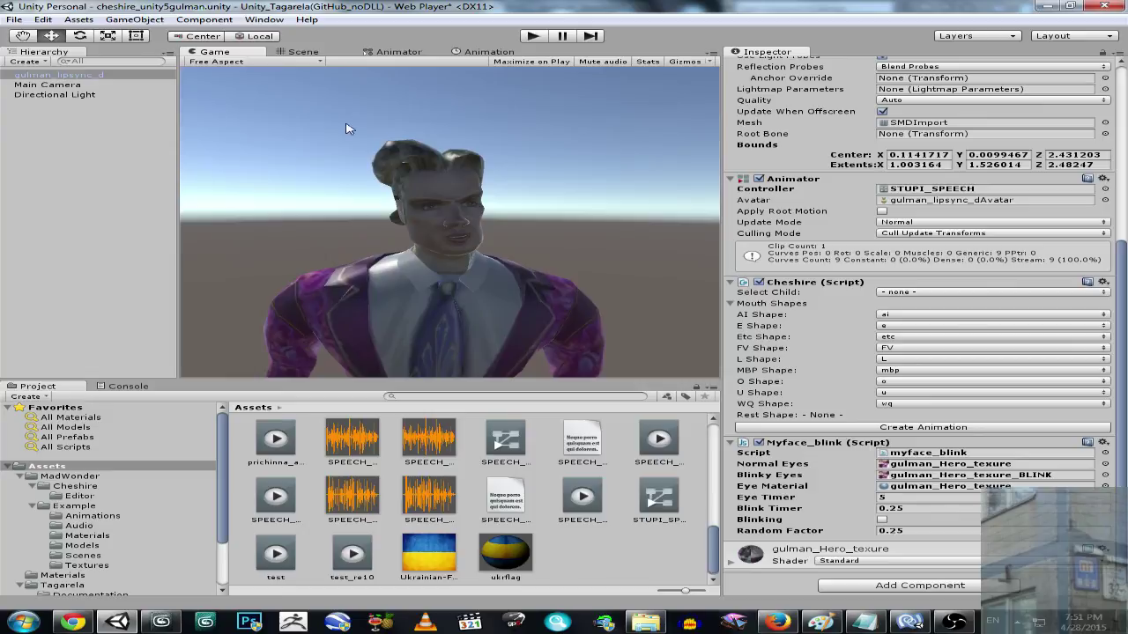
{"action": "right_click", "coordinate": [231, 54]}
{"action": "left_click", "coordinate": [255, 58]}
{"action": "left_click", "coordinate": [532, 35]}
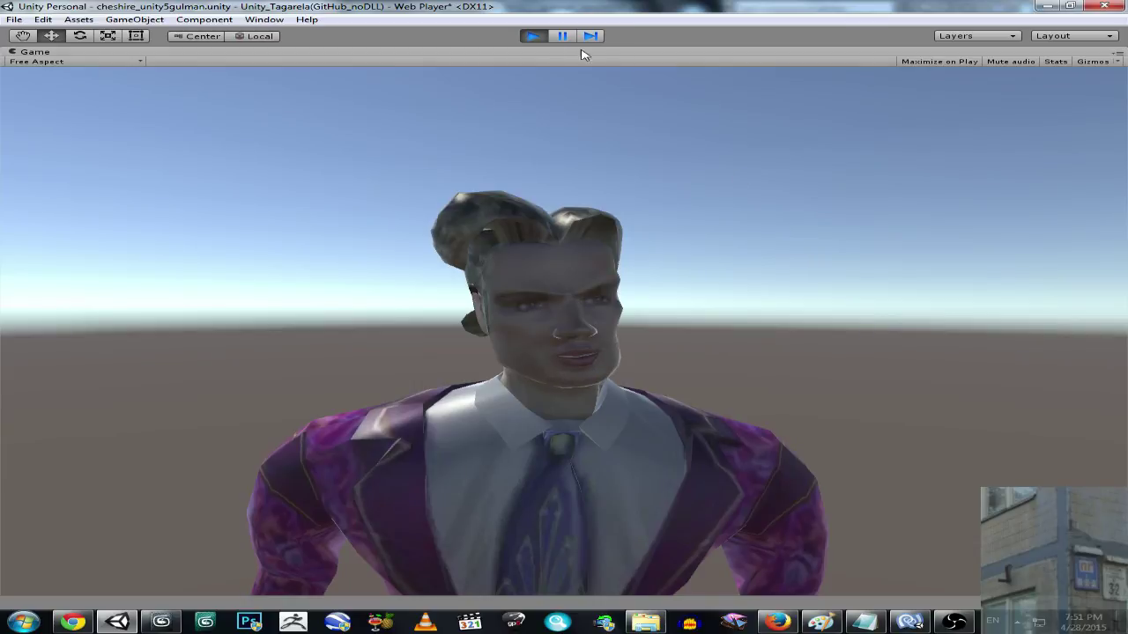
{"action": "left_click", "coordinate": [532, 37]}
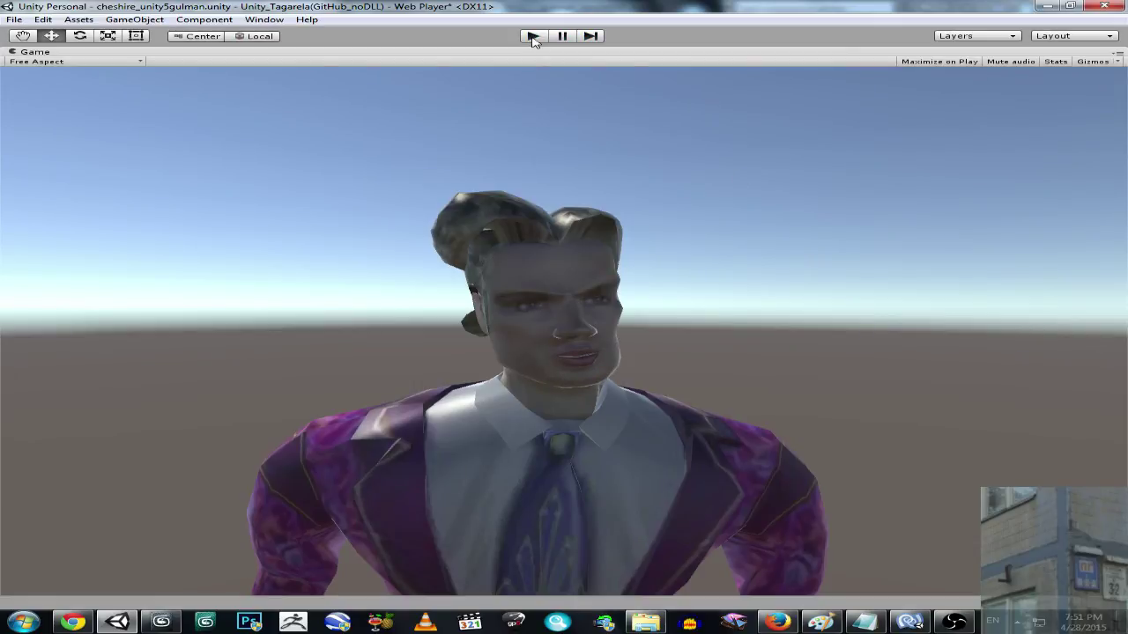
{"action": "right_click", "coordinate": [459, 55]}
{"action": "left_click", "coordinate": [480, 70]}
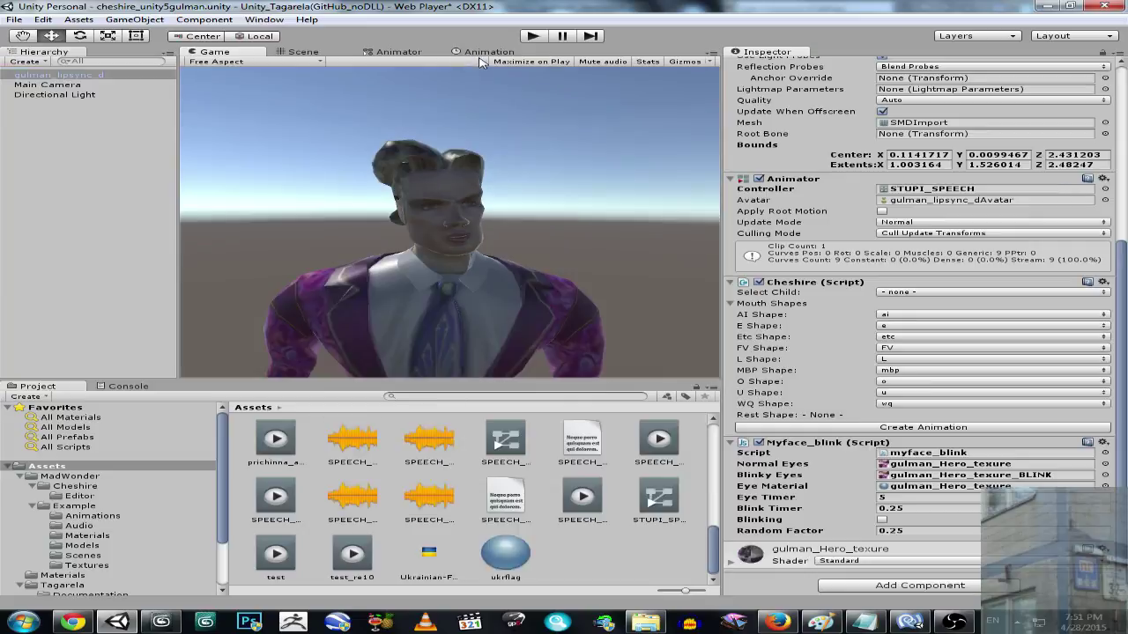